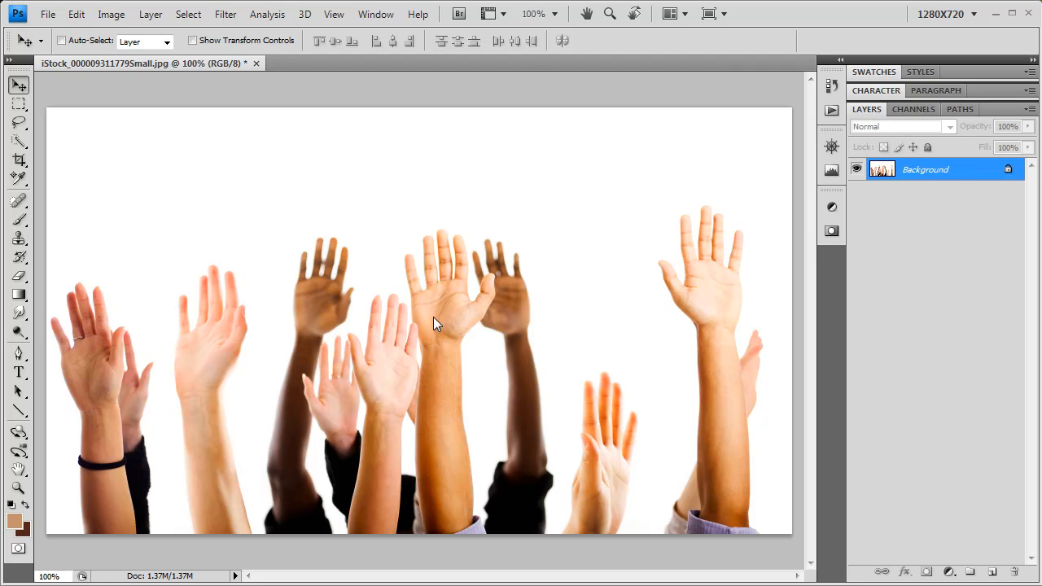
# - Restore the previous selection around the leftmost hands, crop the image to it and deselect
pyautogui.hotkey('ctrl', 'shift', 'd')
pyautogui.click(111, 15)
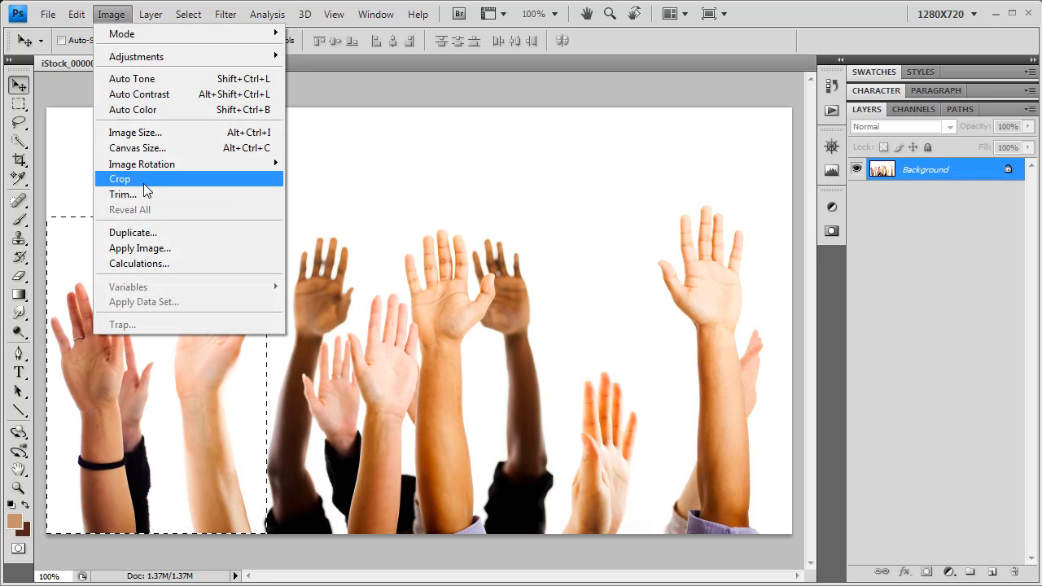
pyautogui.click(144, 179)
pyautogui.click(193, 13)
pyautogui.click(203, 49)
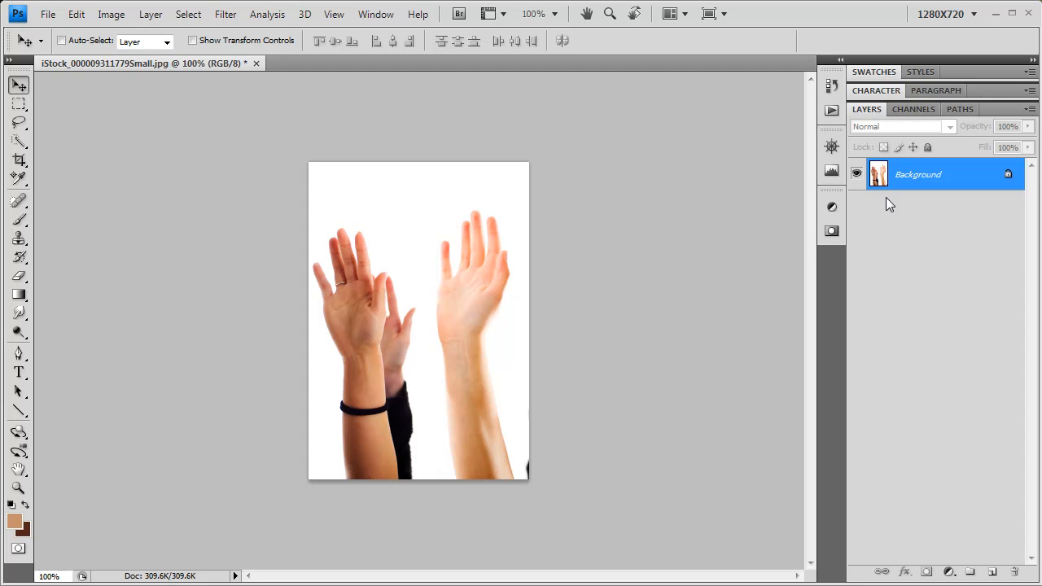
# - Compare the Red, Green and Blue channels individually for contrast between the hands and the white background
pyautogui.click(910, 112)
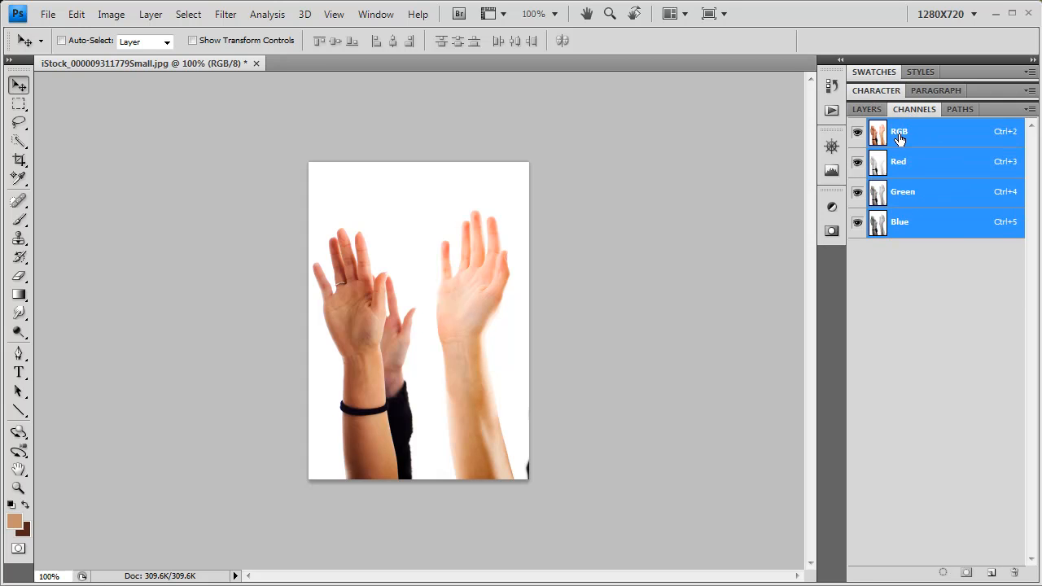
pyautogui.click(926, 170)
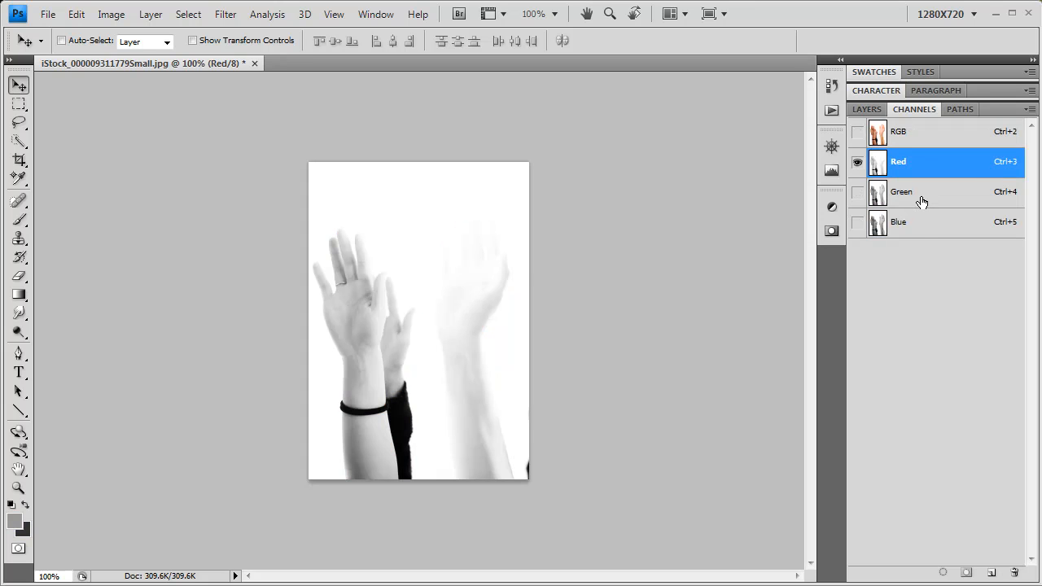
pyautogui.click(920, 202)
pyautogui.click(918, 232)
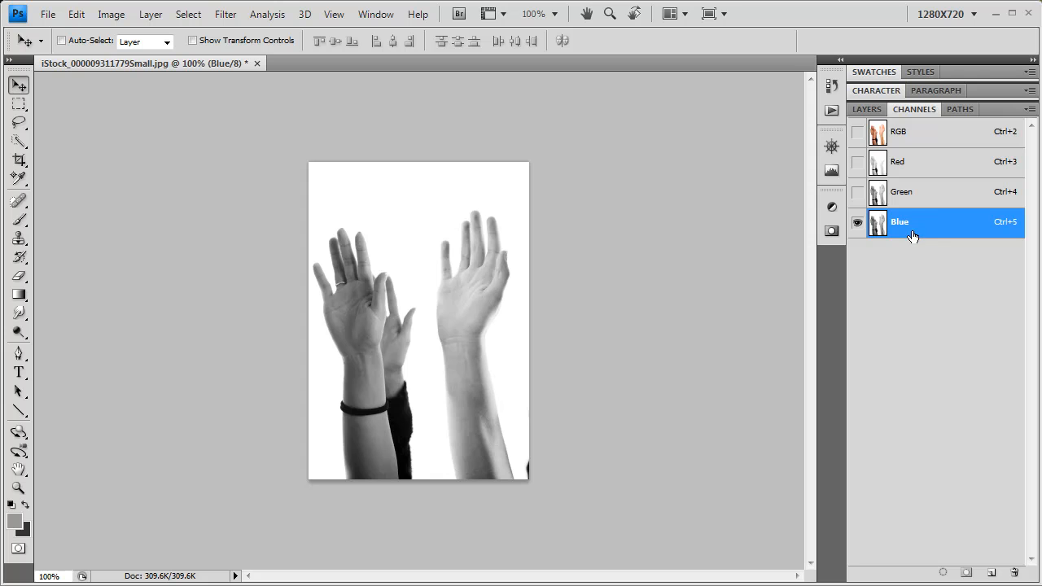
pyautogui.click(918, 202)
pyautogui.click(905, 223)
pyautogui.click(911, 200)
pyautogui.click(906, 223)
# - Duplicate the Blue channel as "Blue copy" and show only the duplicate
pyautogui.rightClick(930, 229)
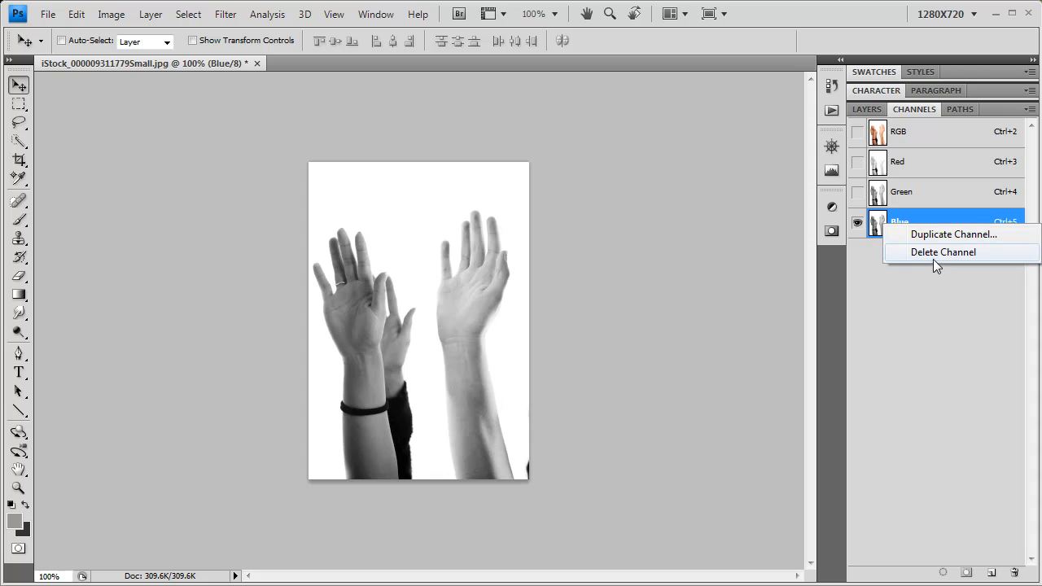
pyautogui.click(953, 236)
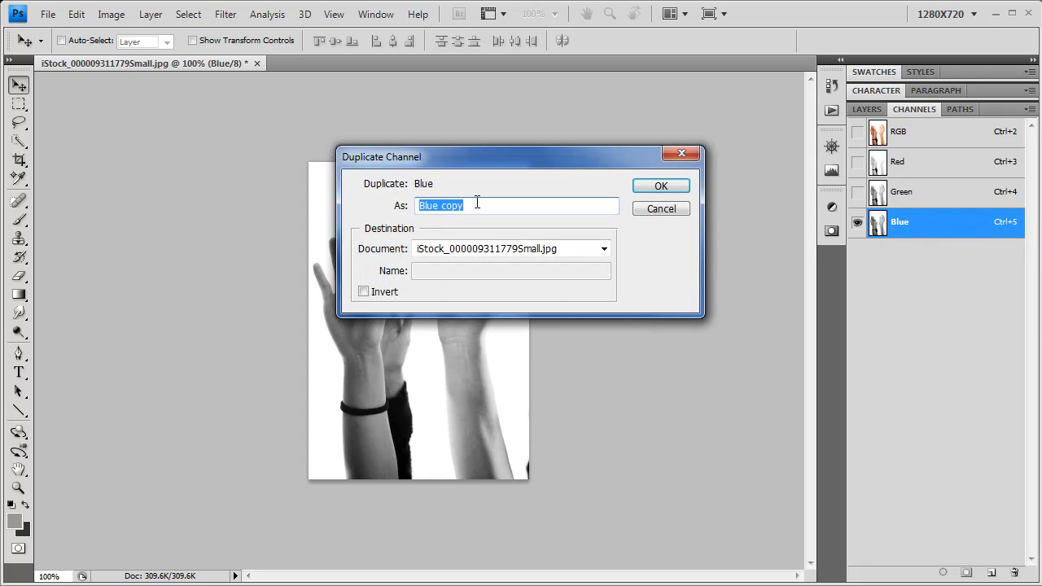
pyautogui.click(660, 187)
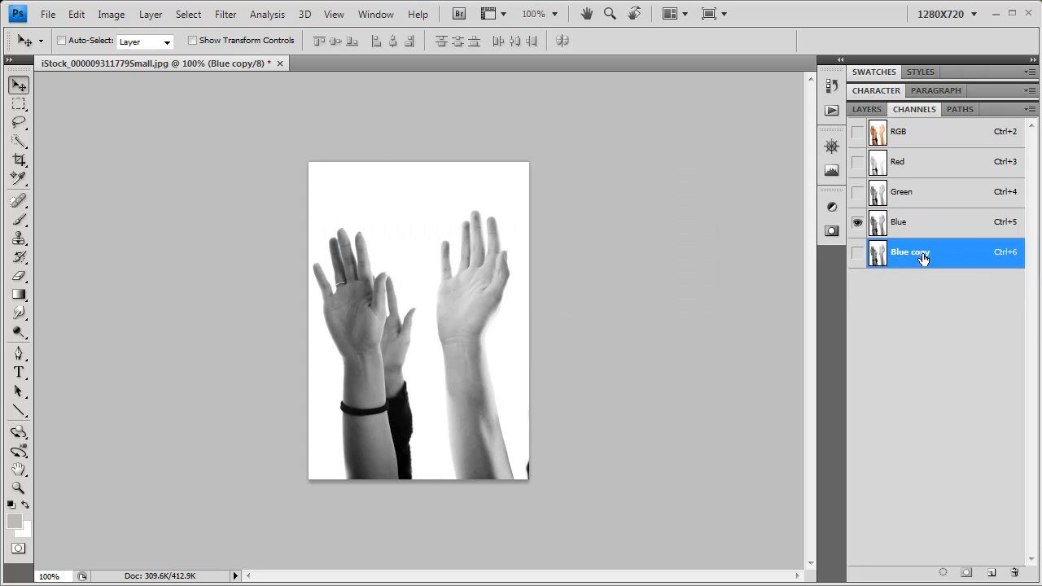
pyautogui.click(857, 254)
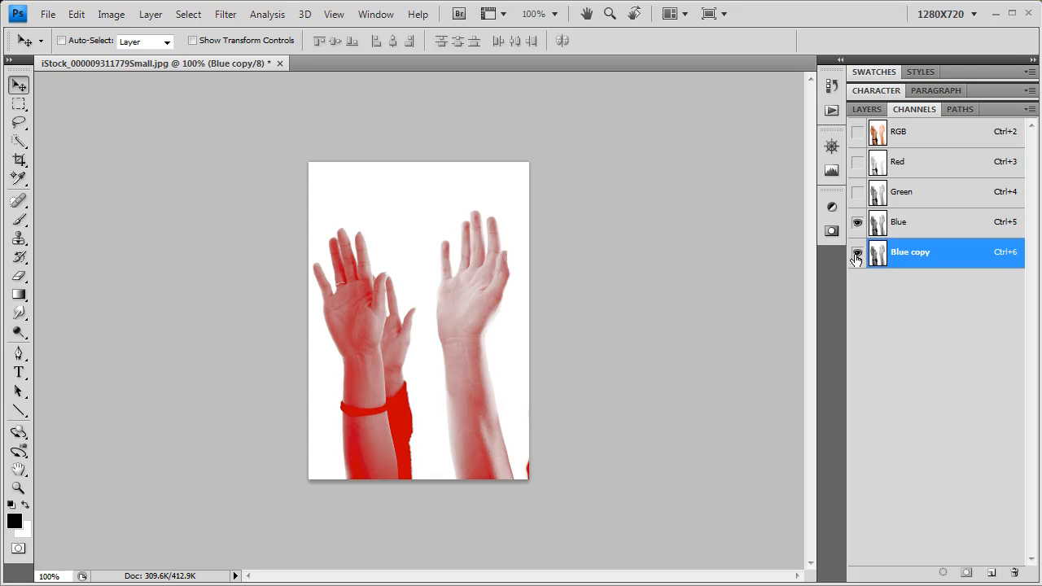
pyautogui.click(857, 225)
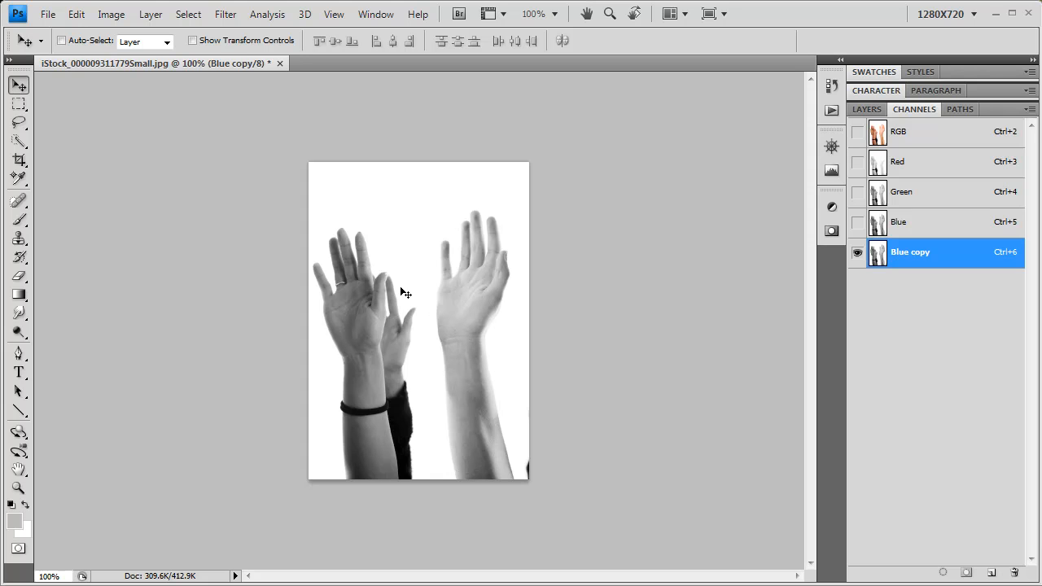
# - Start Apply Image on the Blue copy channel, with Background as the layer and Blue copy as the source channel
pyautogui.click(112, 15)
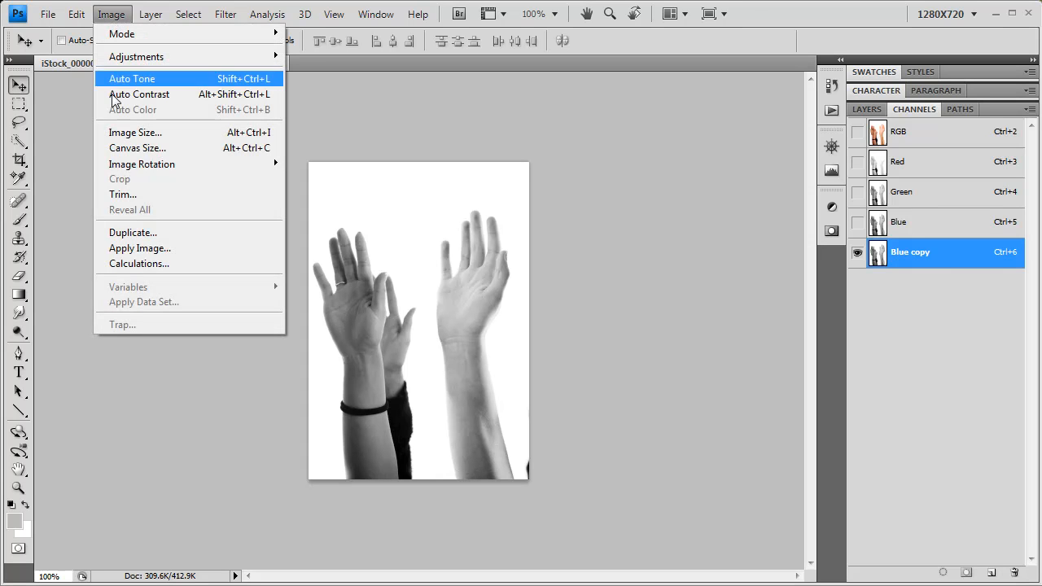
pyautogui.click(178, 252)
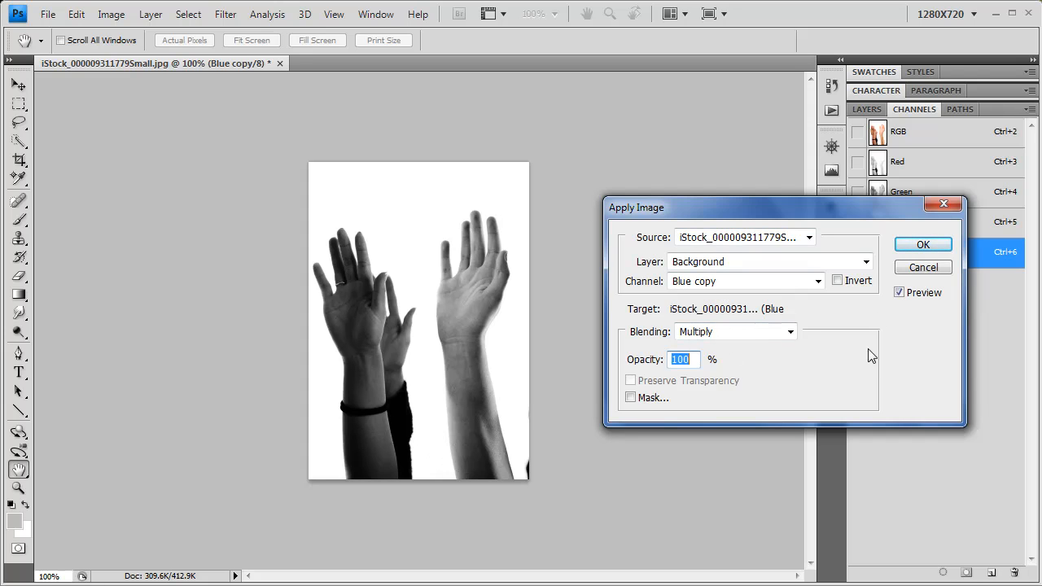
pyautogui.click(899, 293)
pyautogui.click(900, 293)
pyautogui.click(810, 237)
pyautogui.click(810, 238)
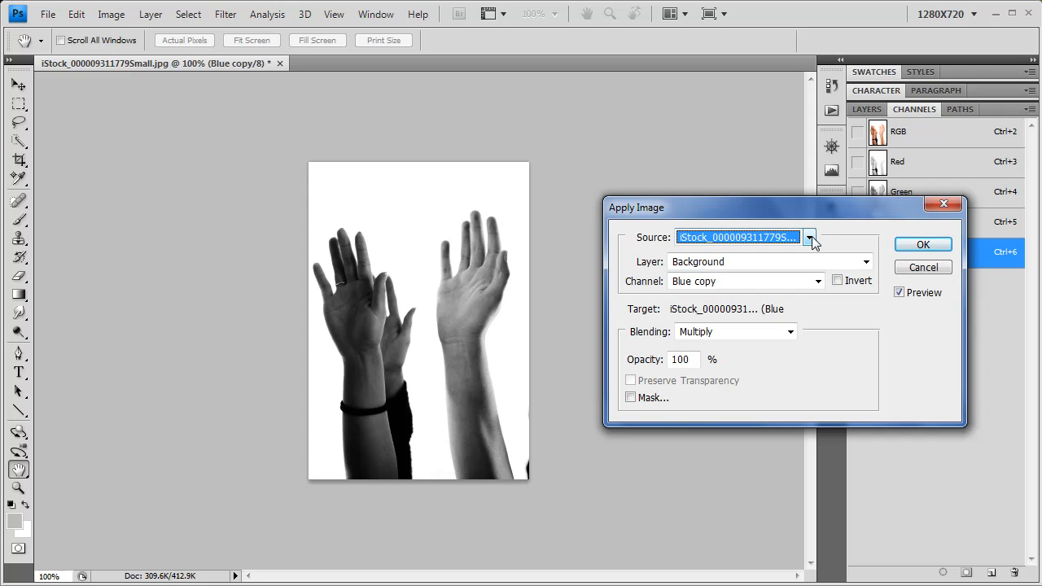
pyautogui.click(744, 262)
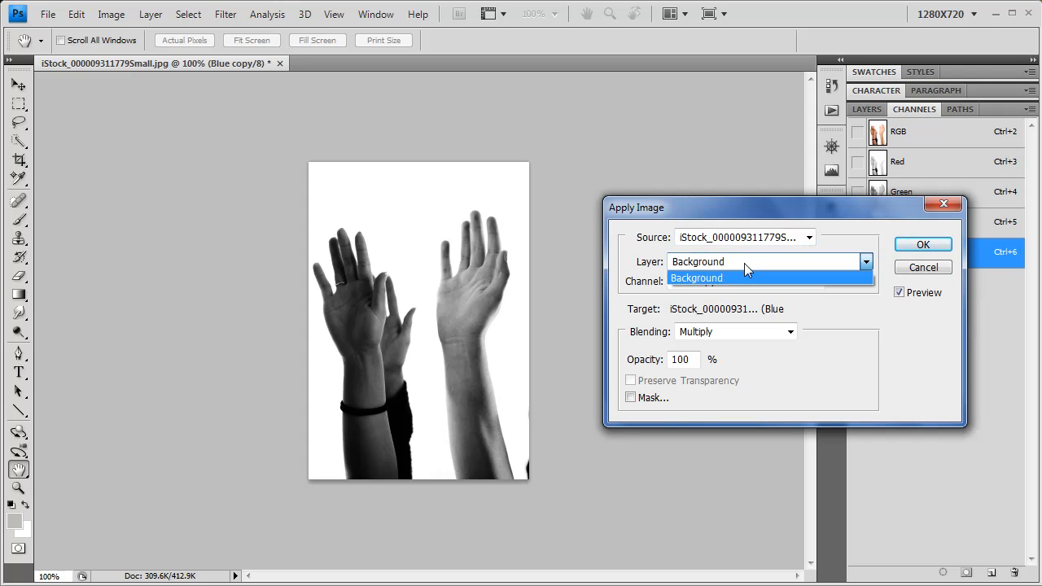
pyautogui.click(744, 263)
pyautogui.click(731, 288)
pyautogui.click(728, 288)
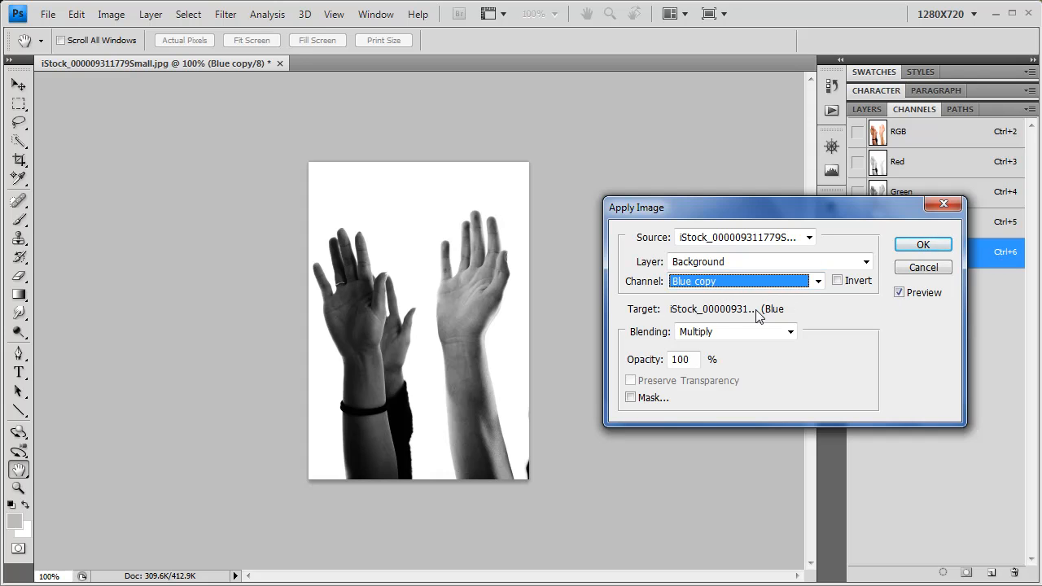
# - Try Overlay blending, return it to Multiply at 100% opacity, and apply it to the Blue copy channel
pyautogui.click(703, 334)
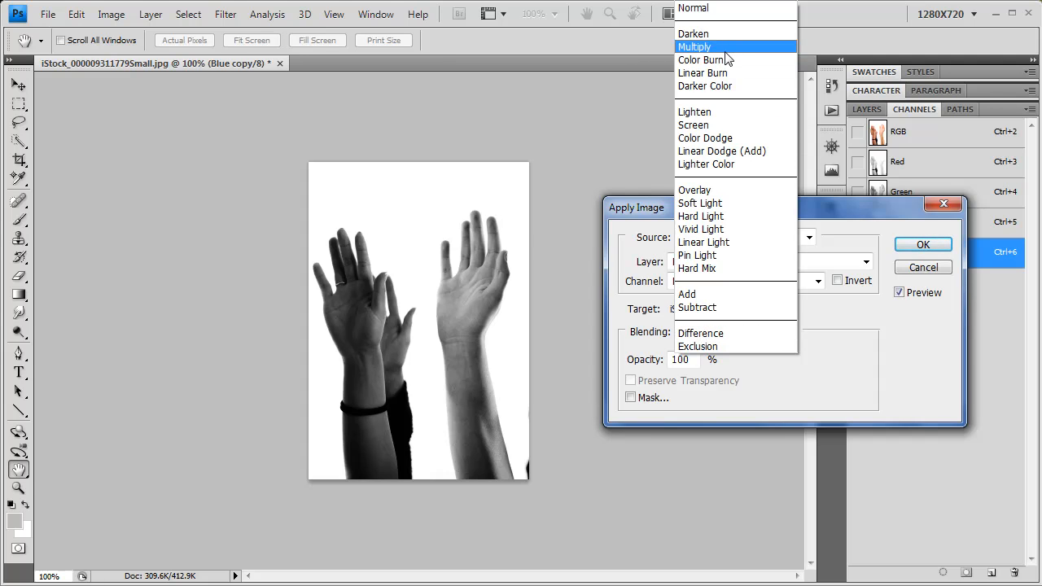
pyautogui.click(711, 192)
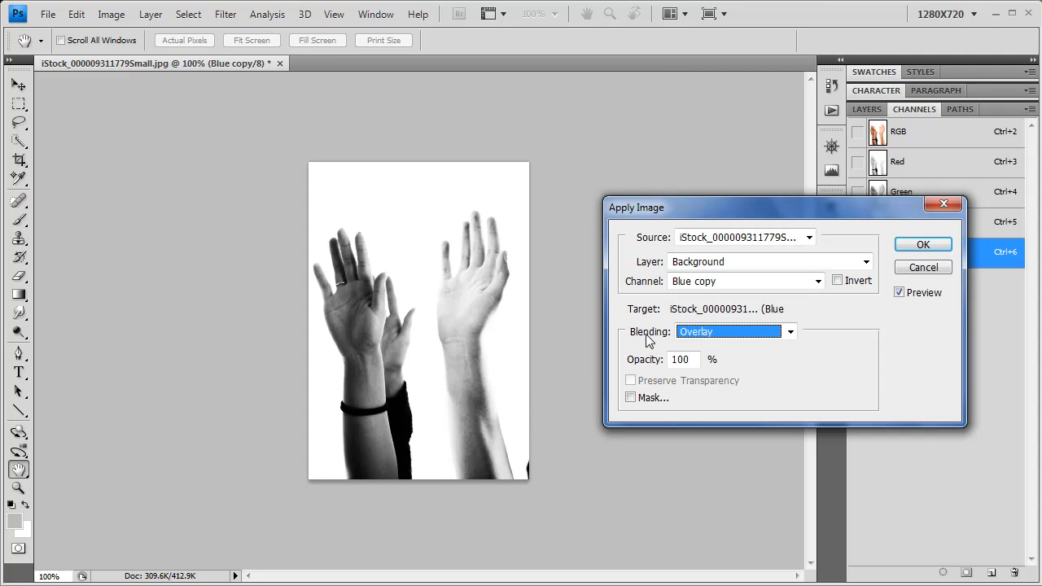
pyautogui.click(721, 334)
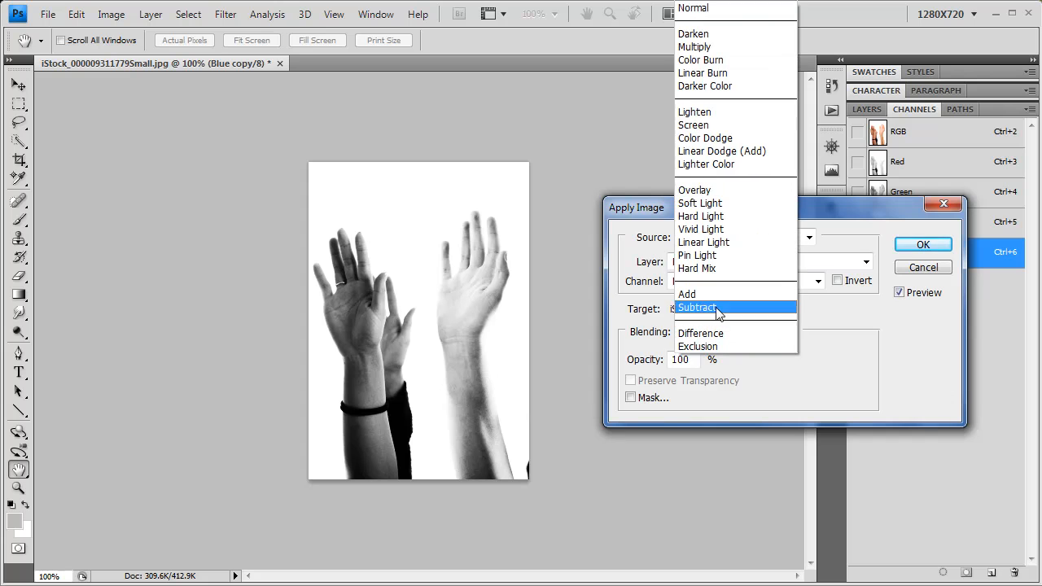
pyautogui.click(699, 47)
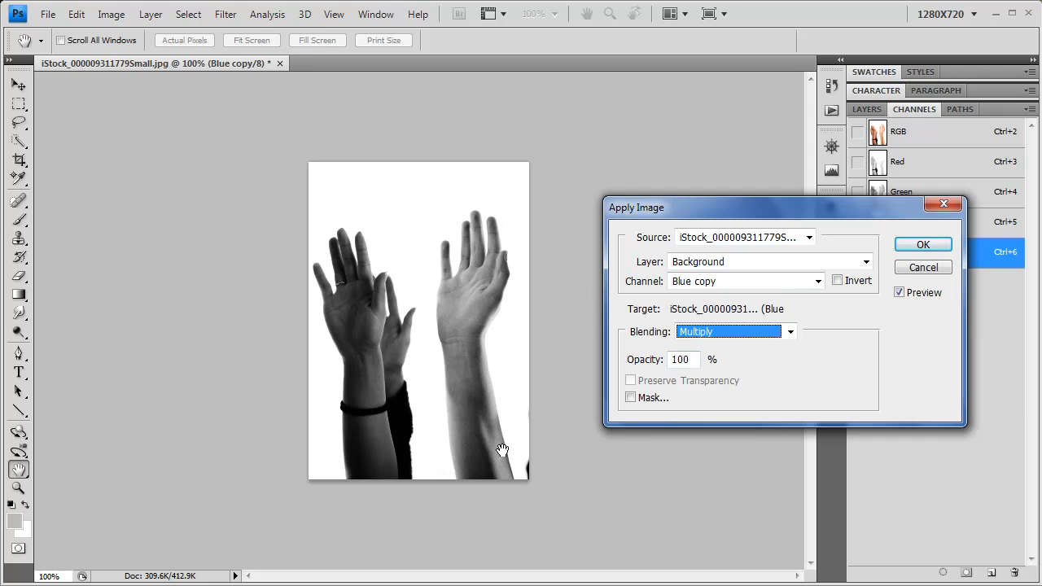
pyautogui.click(940, 247)
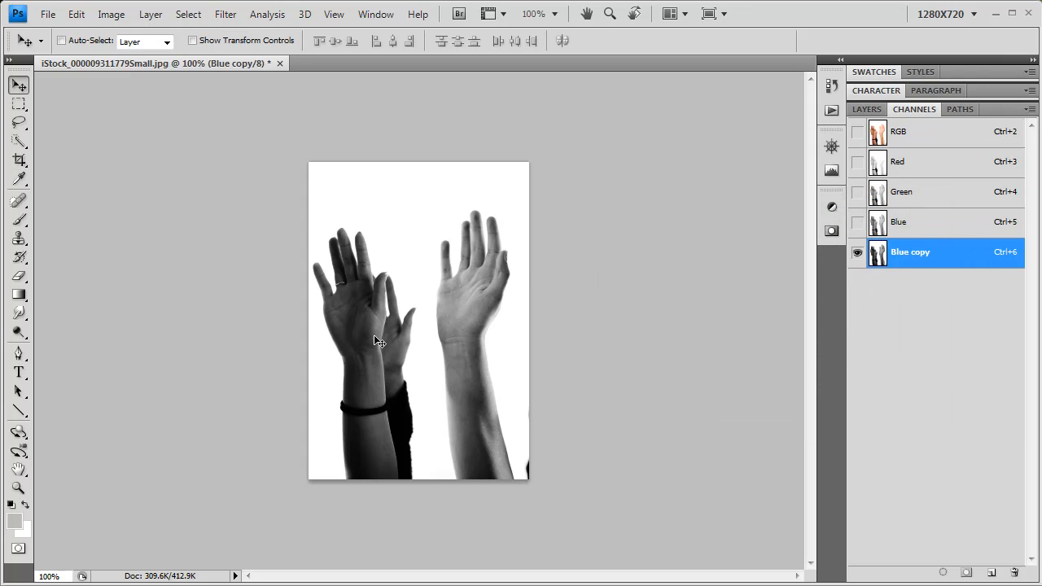
# - Run Apply Image on the Blue copy channel a second time with Multiply blending at 100% opacity
pyautogui.click(111, 14)
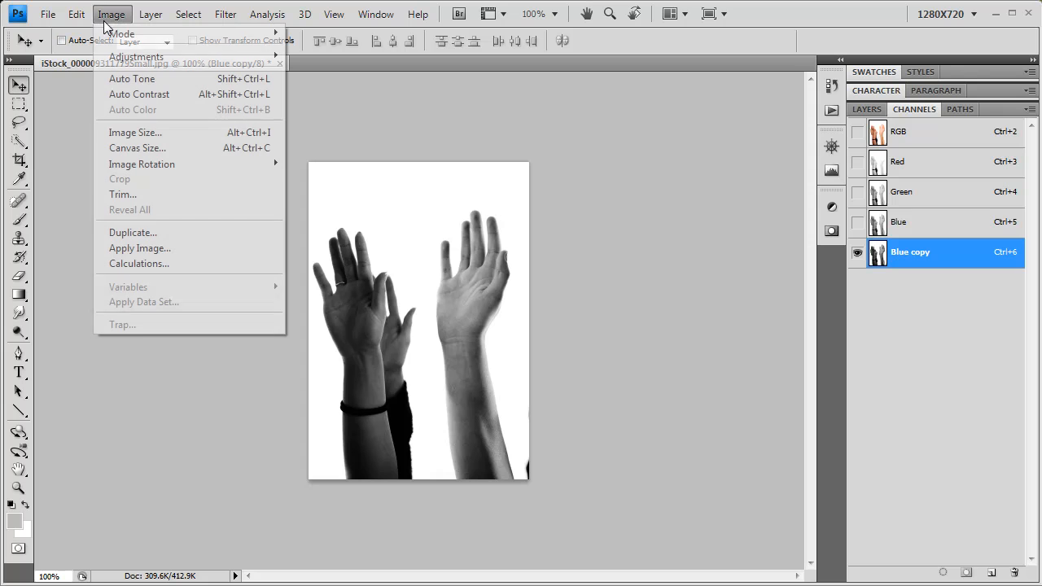
pyautogui.click(145, 248)
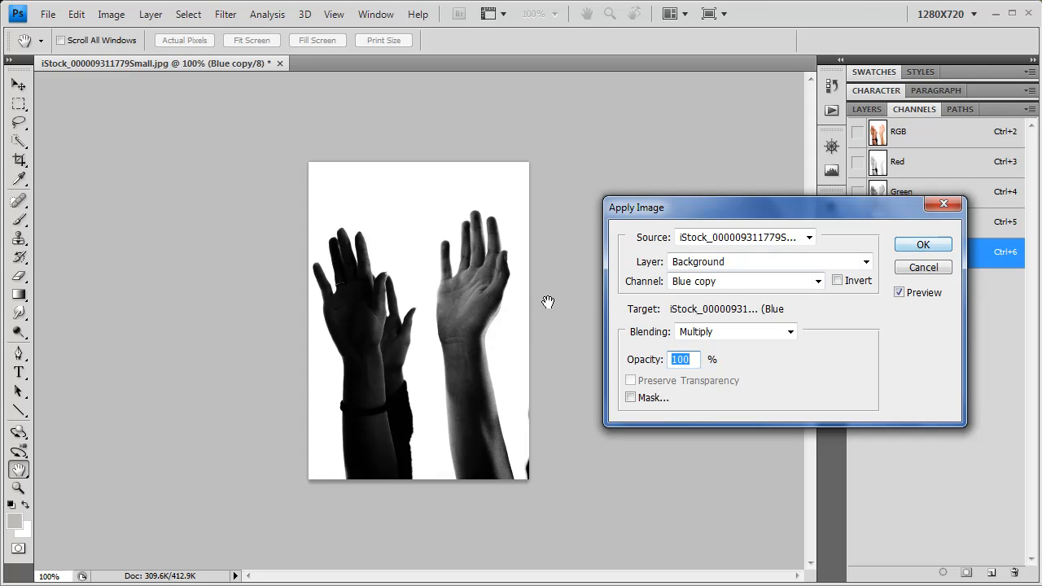
pyautogui.click(928, 246)
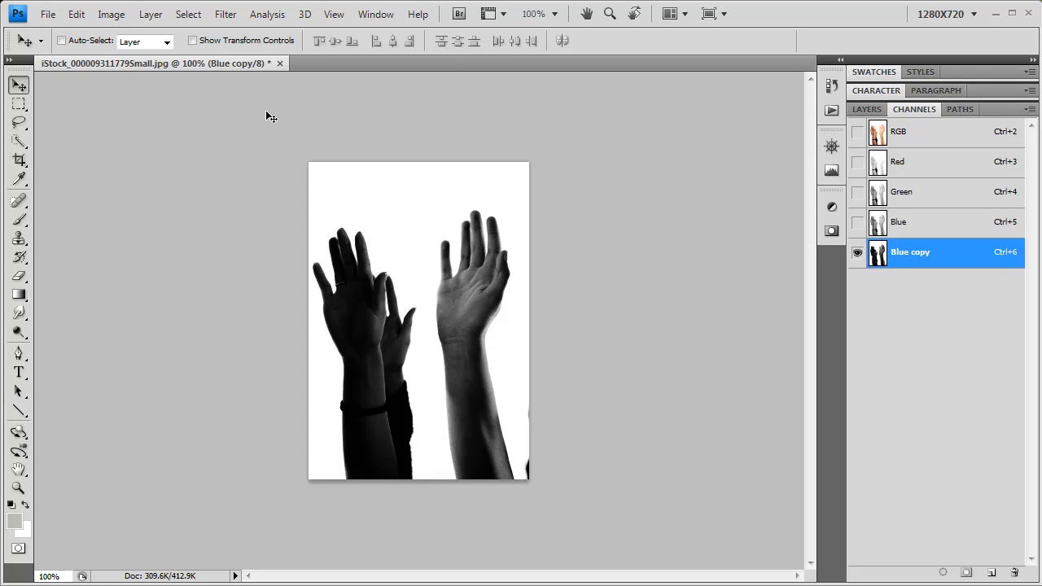
# - Invert the tones of the Blue copy channel
pyautogui.click(111, 14)
pyautogui.moveTo(151, 57)
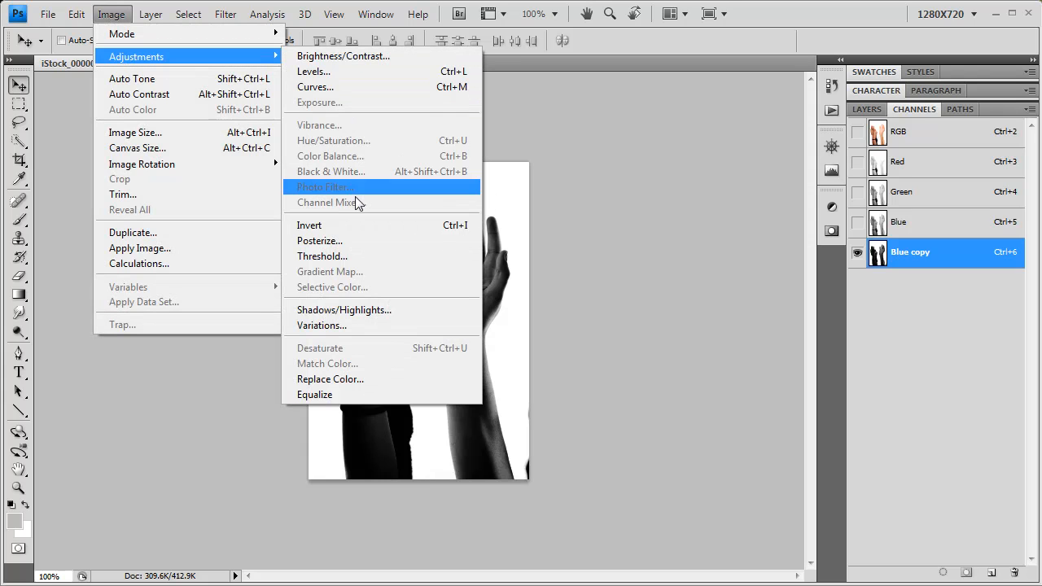
pyautogui.click(353, 224)
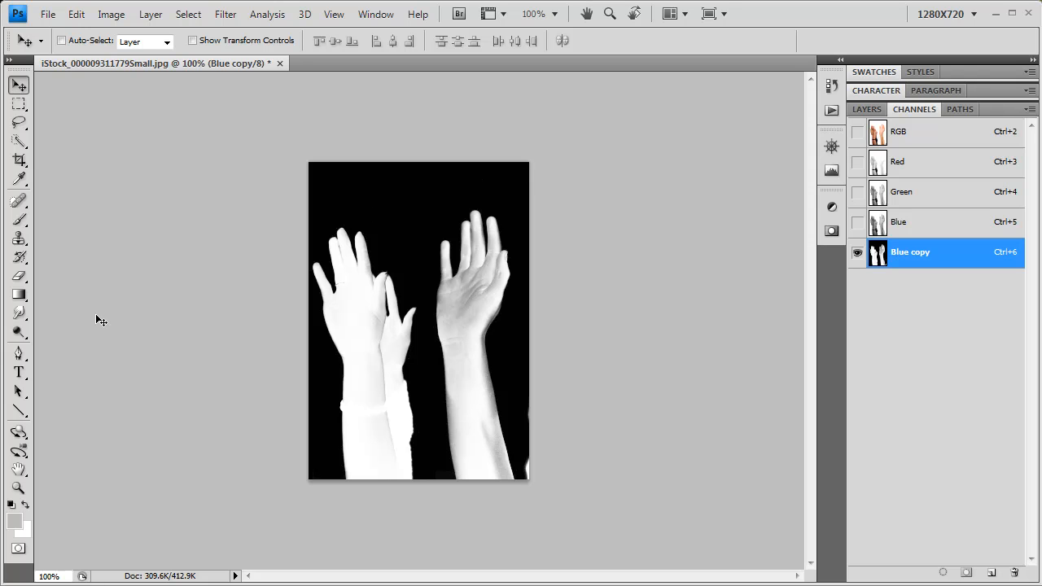
# - Choose the Brush tool with the default white foreground and black background colours
pyautogui.click(18, 219)
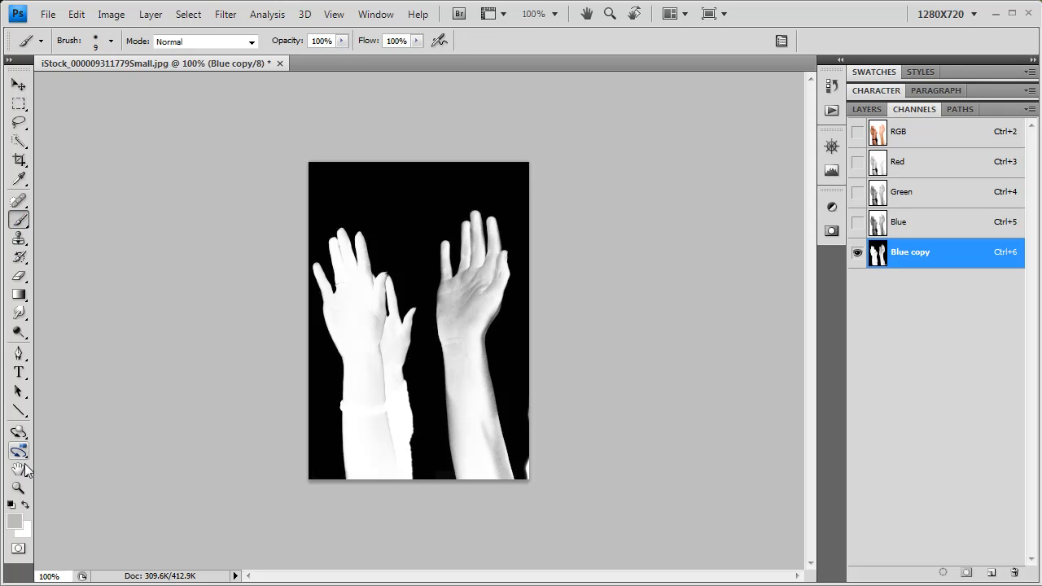
pyautogui.click(13, 505)
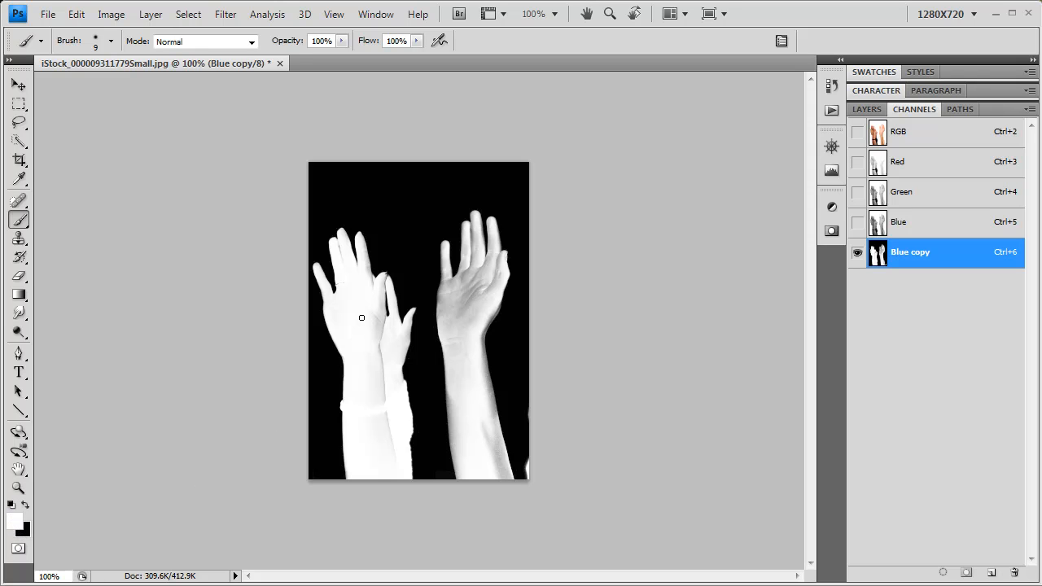
# - Try painting white across the hands in Normal and Screen brush modes, undoing each attempt
pyautogui.moveTo(360, 319)
pyautogui.mouseDown()
pyautogui.moveTo(380, 316)
pyautogui.moveTo(377, 328)
pyautogui.moveTo(377, 284)
pyautogui.moveTo(608, 450)
pyautogui.mouseUp()
pyautogui.hotkey('ctrl', 'z')
pyautogui.click(215, 41)
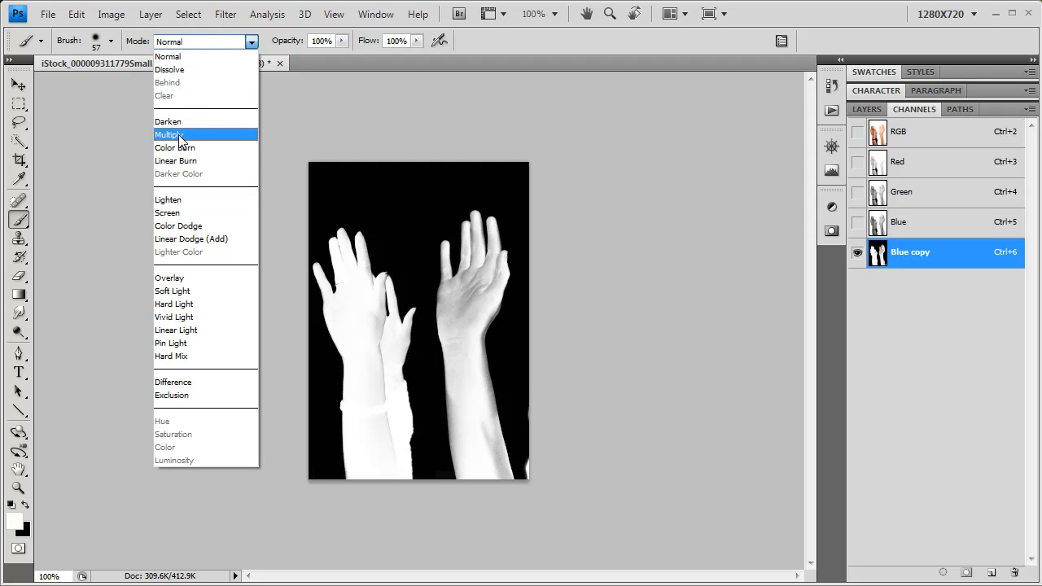
pyautogui.click(179, 213)
pyautogui.moveTo(354, 360)
pyautogui.mouseDown()
pyautogui.moveTo(368, 339)
pyautogui.moveTo(369, 241)
pyautogui.moveTo(390, 273)
pyautogui.moveTo(452, 254)
pyautogui.moveTo(471, 297)
pyautogui.moveTo(433, 406)
pyautogui.moveTo(404, 423)
pyautogui.moveTo(474, 439)
pyautogui.mouseUp()
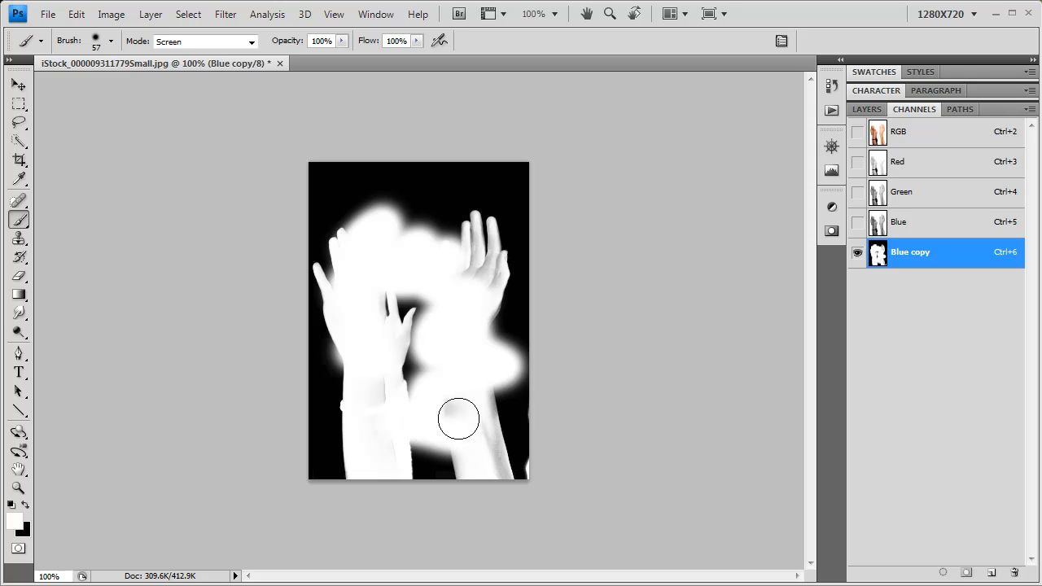
pyautogui.hotkey('ctrl', 'z')
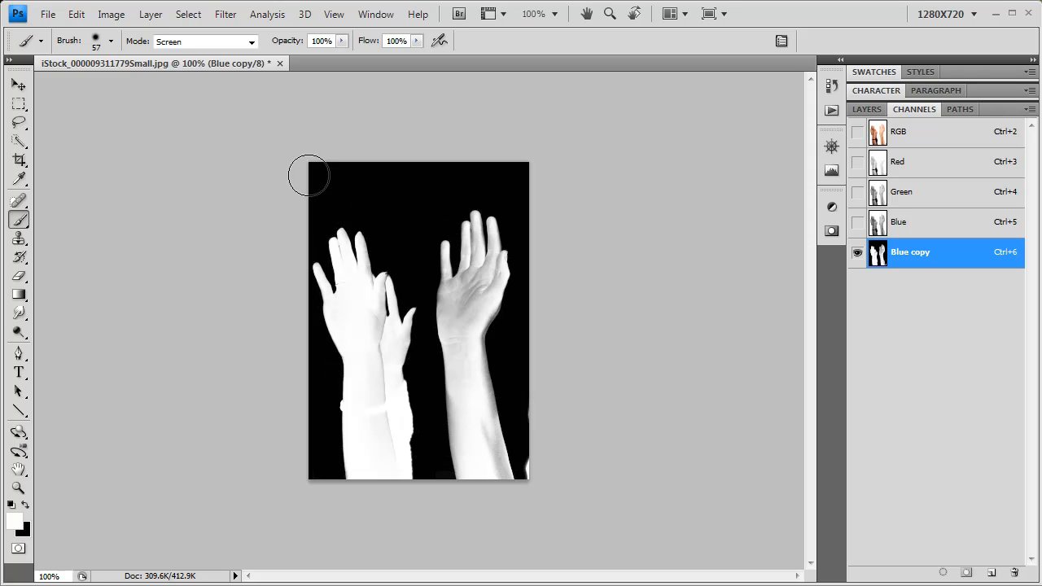
# - Paint the arms and hands solid white in the Blue copy channel with the brush in Overlay mode
pyautogui.click(215, 43)
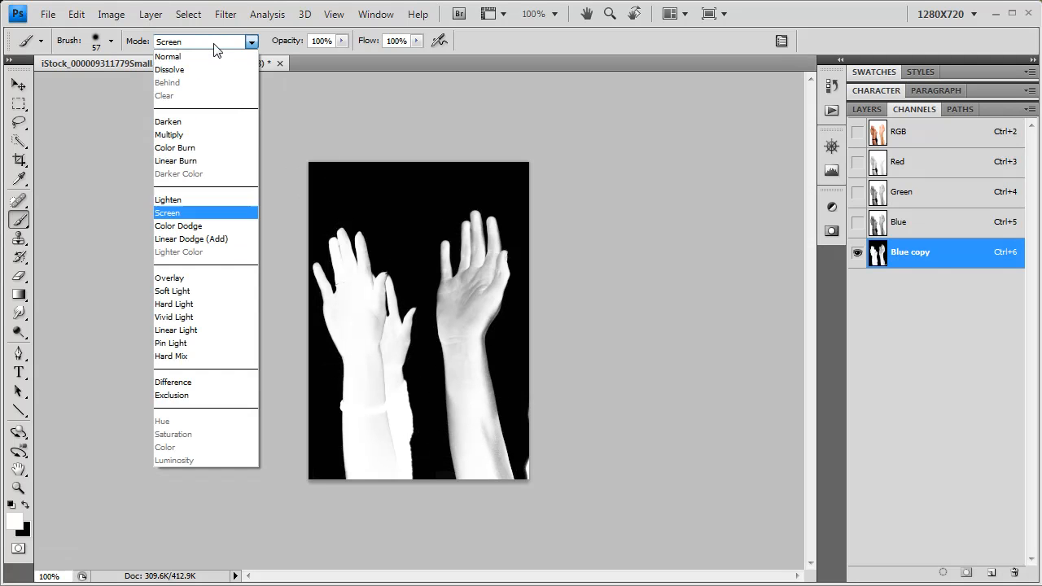
pyautogui.click(196, 277)
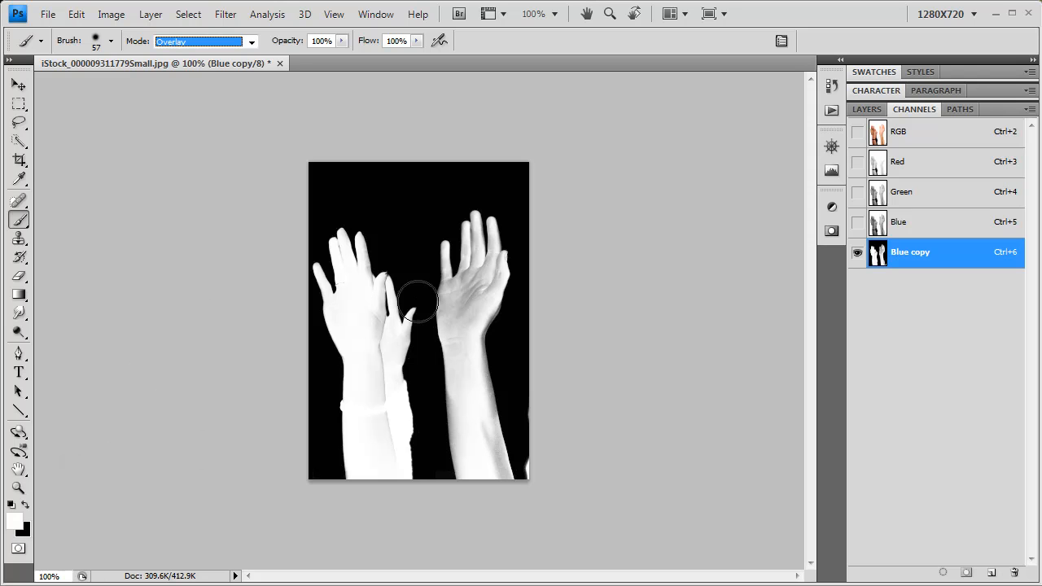
pyautogui.moveTo(367, 342)
pyautogui.mouseDown()
pyautogui.moveTo(372, 252)
pyautogui.moveTo(353, 241)
pyautogui.moveTo(339, 257)
pyautogui.moveTo(338, 302)
pyautogui.moveTo(379, 469)
pyautogui.moveTo(393, 431)
pyautogui.moveTo(397, 358)
pyautogui.moveTo(382, 284)
pyautogui.moveTo(357, 348)
pyautogui.moveTo(392, 406)
pyautogui.moveTo(410, 380)
pyautogui.moveTo(416, 337)
pyautogui.moveTo(413, 322)
pyautogui.moveTo(351, 385)
pyautogui.moveTo(355, 450)
pyautogui.moveTo(367, 461)
pyautogui.moveTo(359, 354)
pyautogui.moveTo(336, 277)
pyautogui.moveTo(357, 246)
pyautogui.moveTo(341, 237)
pyautogui.moveTo(350, 273)
pyautogui.mouseUp()
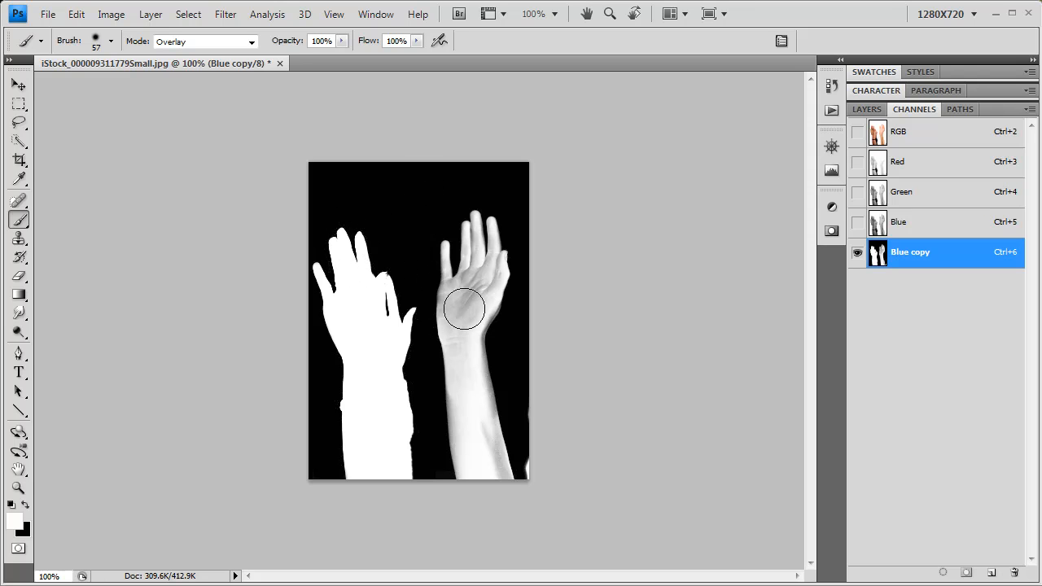
pyautogui.moveTo(458, 304)
pyautogui.mouseDown()
pyautogui.moveTo(457, 248)
pyautogui.moveTo(472, 228)
pyautogui.moveTo(483, 270)
pyautogui.moveTo(456, 367)
pyautogui.moveTo(467, 477)
pyautogui.moveTo(500, 496)
pyautogui.moveTo(486, 484)
pyautogui.moveTo(481, 334)
pyautogui.moveTo(459, 379)
pyautogui.moveTo(481, 326)
pyautogui.moveTo(464, 302)
pyautogui.moveTo(467, 351)
pyautogui.moveTo(451, 312)
pyautogui.moveTo(453, 288)
pyautogui.moveTo(491, 432)
pyautogui.moveTo(493, 409)
pyautogui.moveTo(480, 477)
pyautogui.mouseUp()
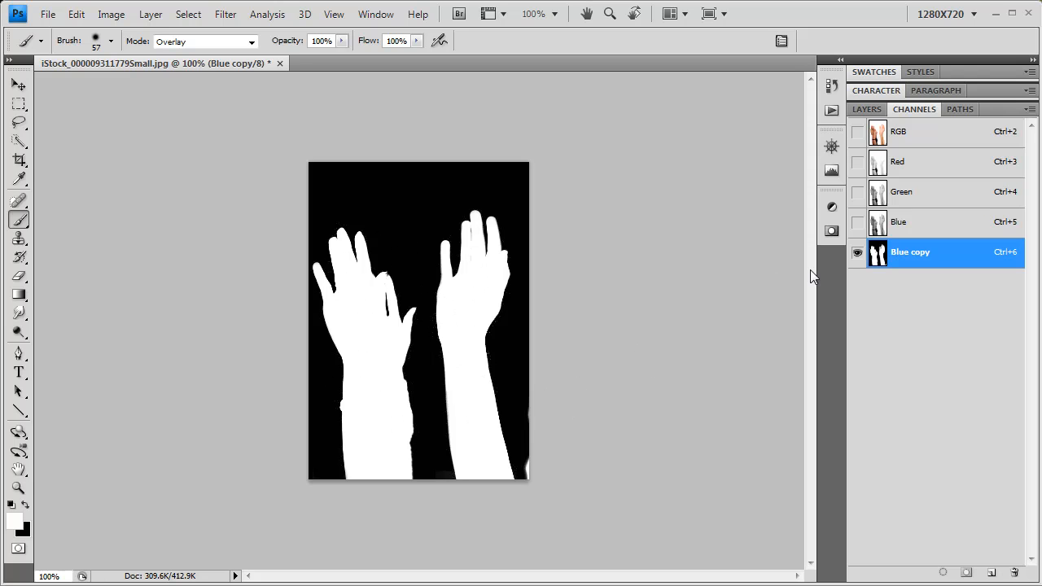
# - Paint out the stray white spot at the Blue copy channel's lower-right corner in black, using a 13 px brush in Normal mode
pyautogui.click(251, 42)
pyautogui.click(195, 53)
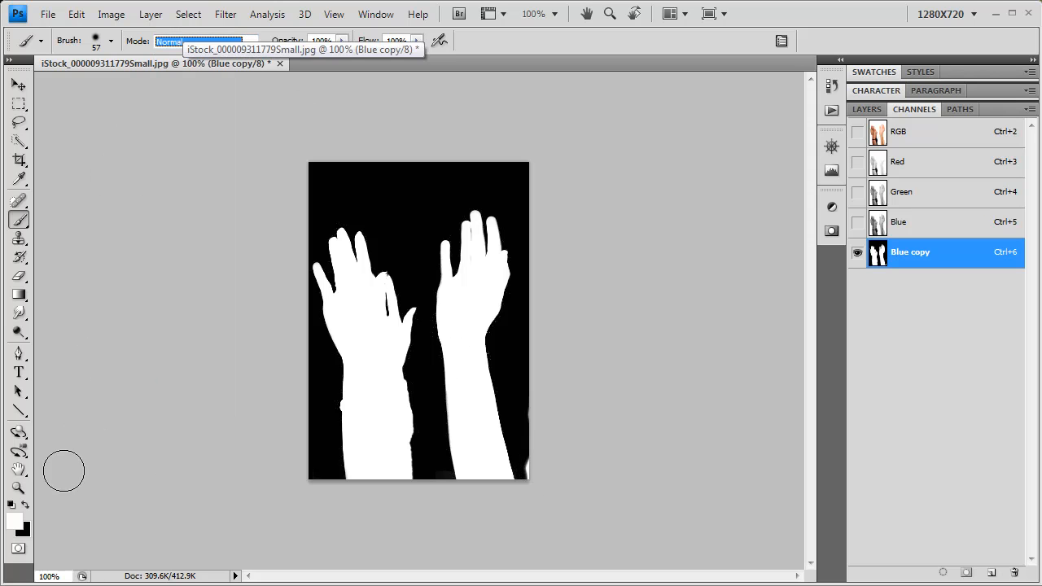
pyautogui.click(25, 504)
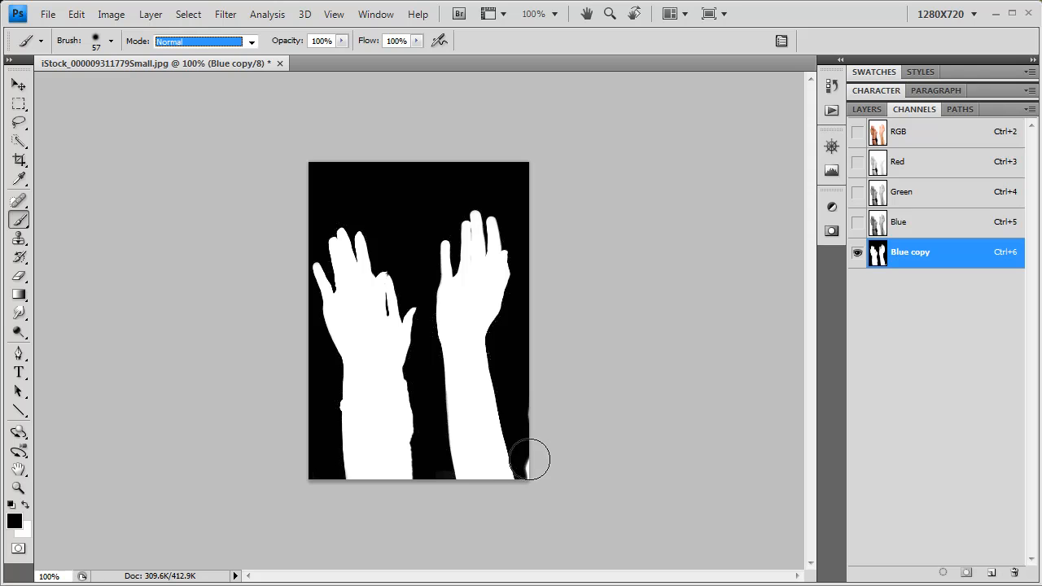
pyautogui.moveTo(500, 388); pyautogui.dragTo(475, 392)
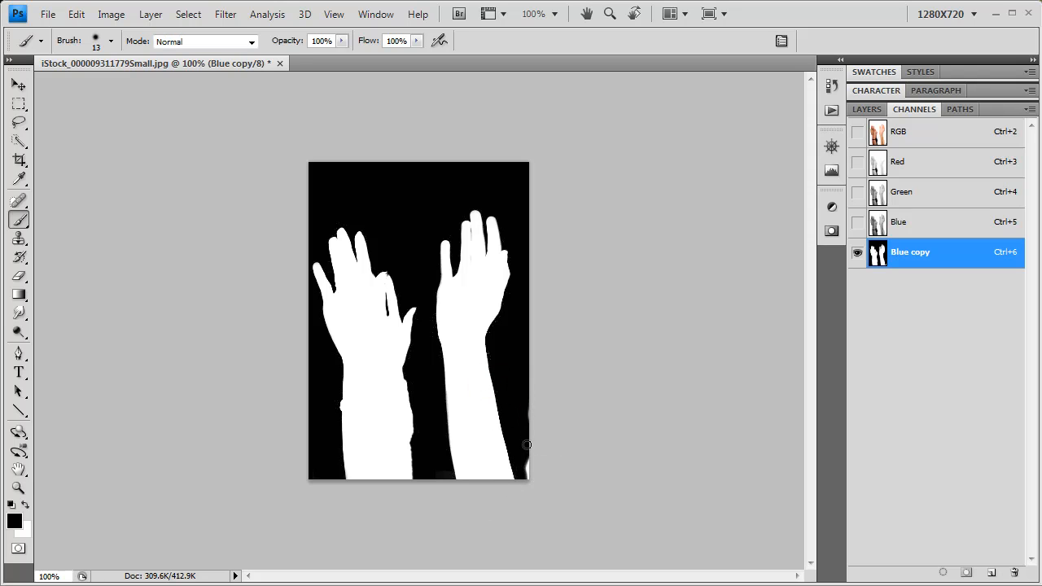
pyautogui.moveTo(527, 459); pyautogui.dragTo(529, 473)
# - Load the Blue copy channel as a selection and return to the RGB composite and the layer list
pyautogui.click(943, 574)
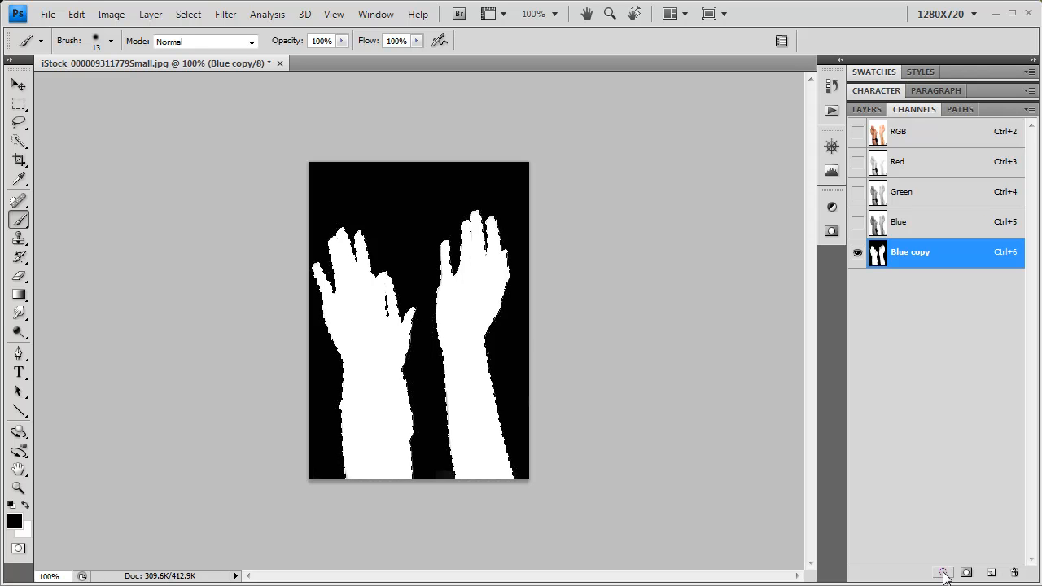
pyautogui.click(904, 134)
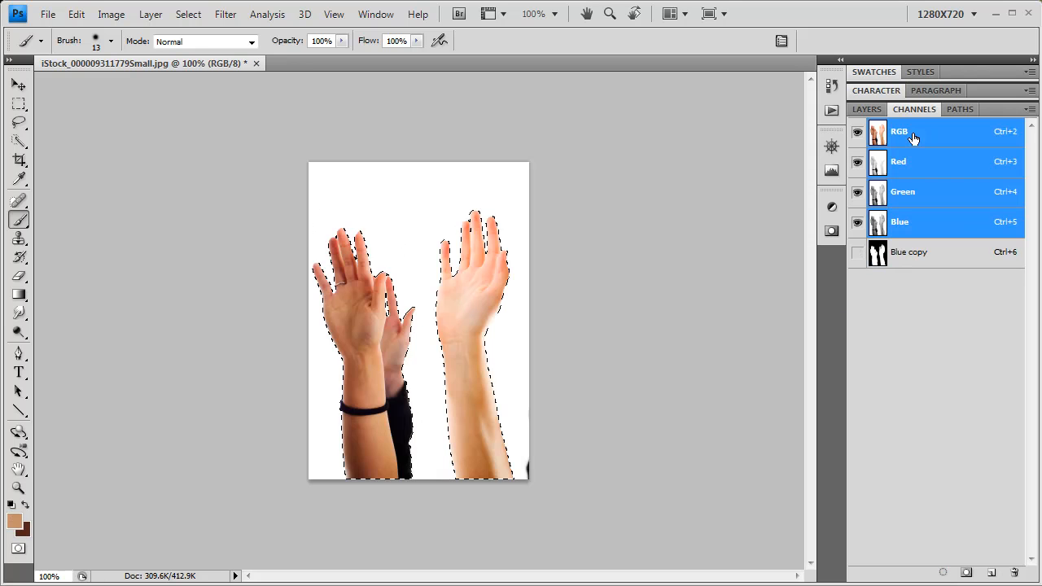
pyautogui.click(868, 110)
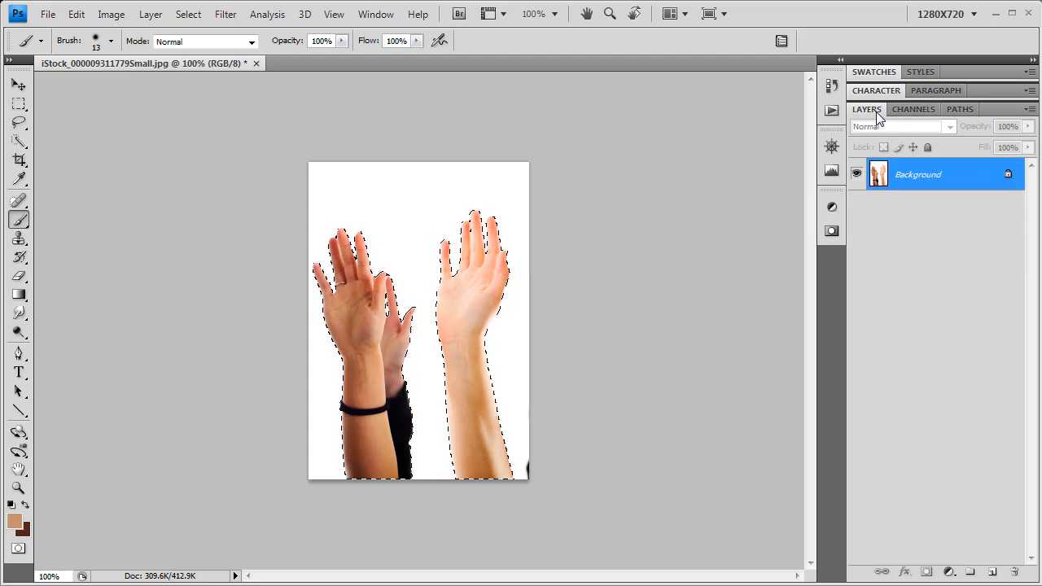
# - Convert the Background into a regular layer and add a layer mask from the selection
pyautogui.doubleClick(877, 179)
pyautogui.click(656, 197)
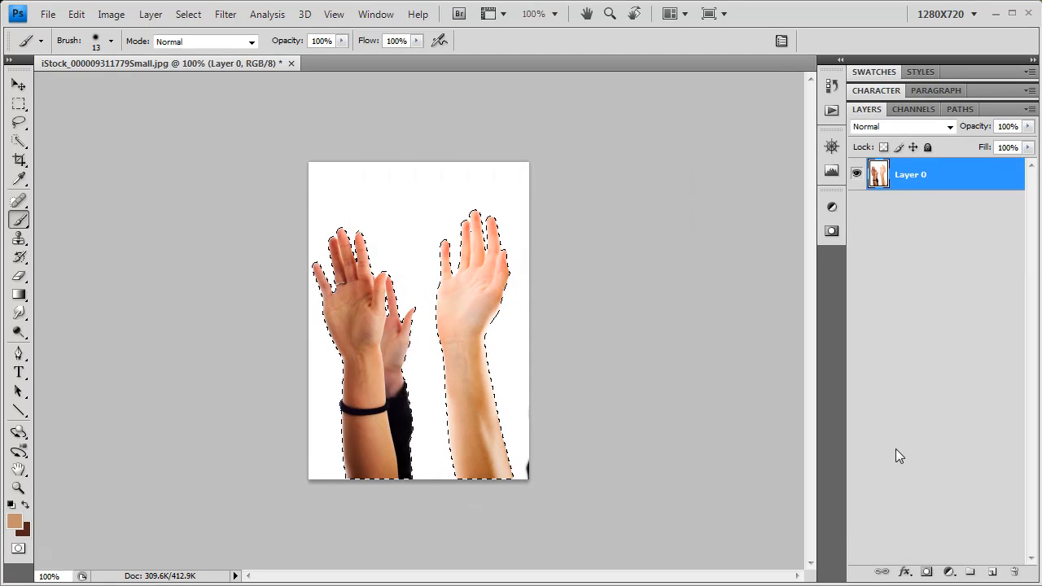
pyautogui.click(926, 572)
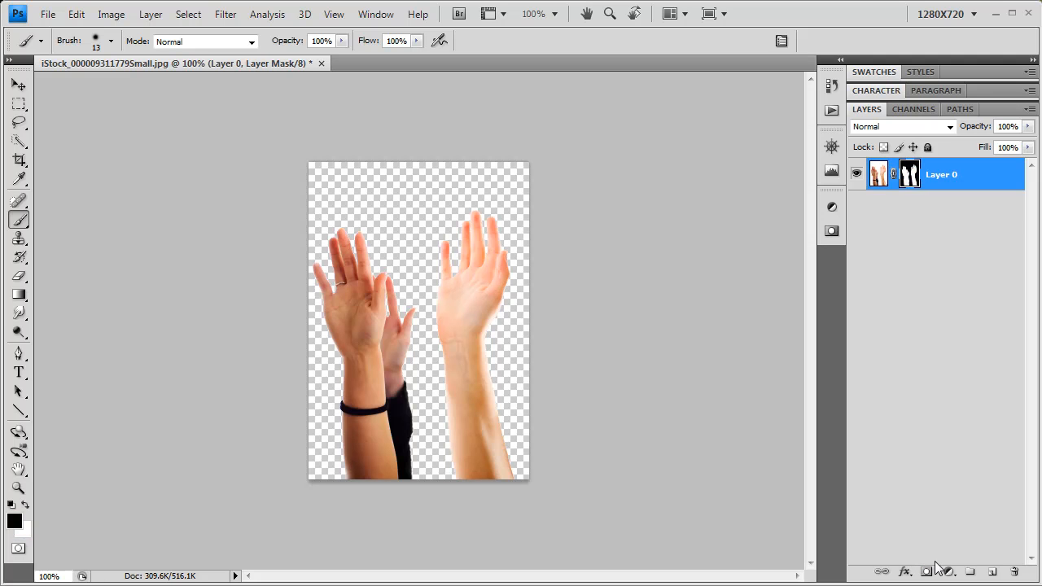
# - Add a new layer beneath the masked hands and fill it with 50% gray
pyautogui.click(992, 572)
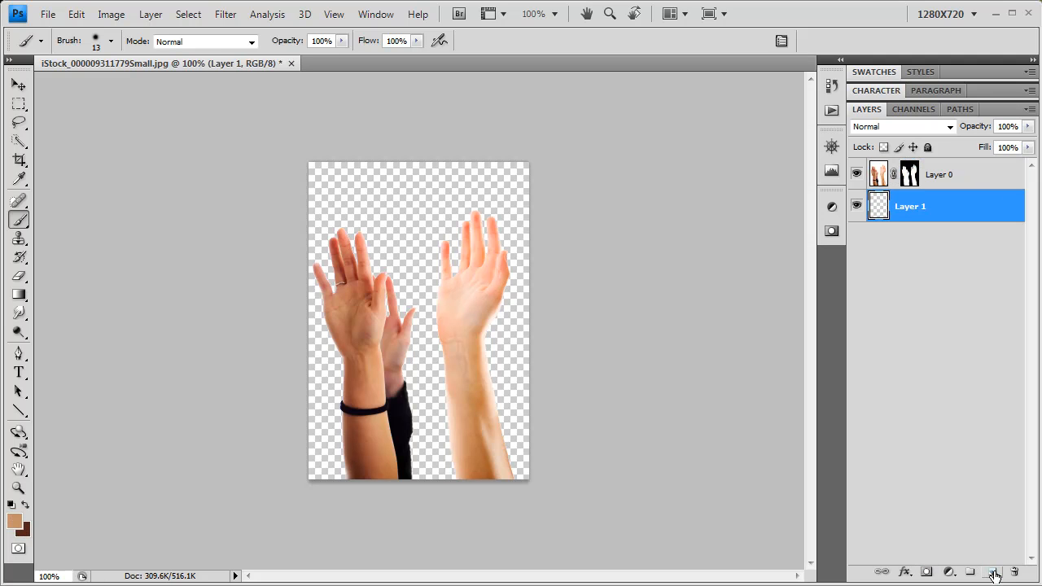
pyautogui.hotkey('shift', 'F5')
pyautogui.press('Return')
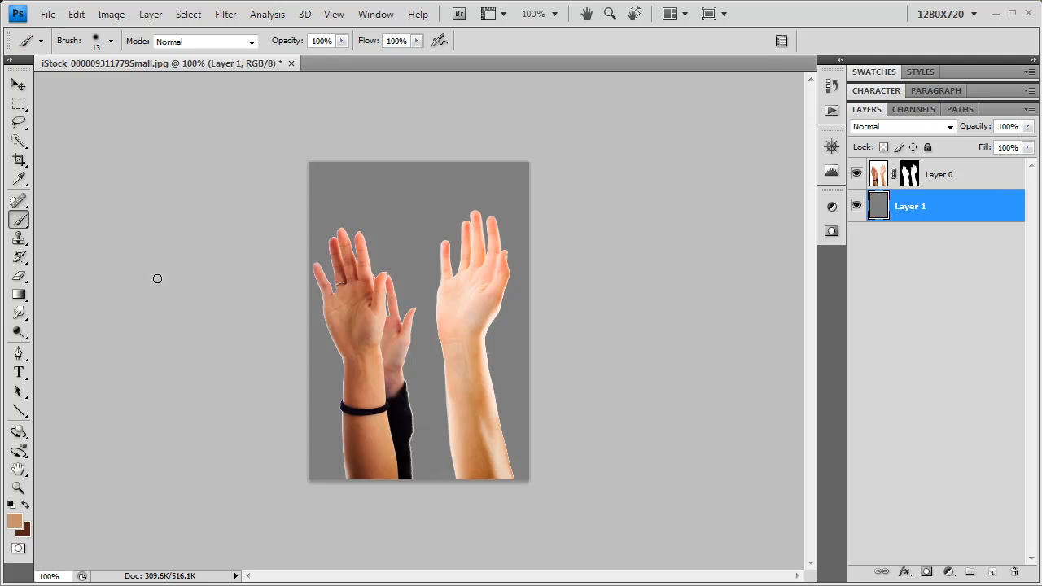
# - Select the small background hand and its black sleeve on Layer 0 with the Quick Selection tool
pyautogui.press('w')
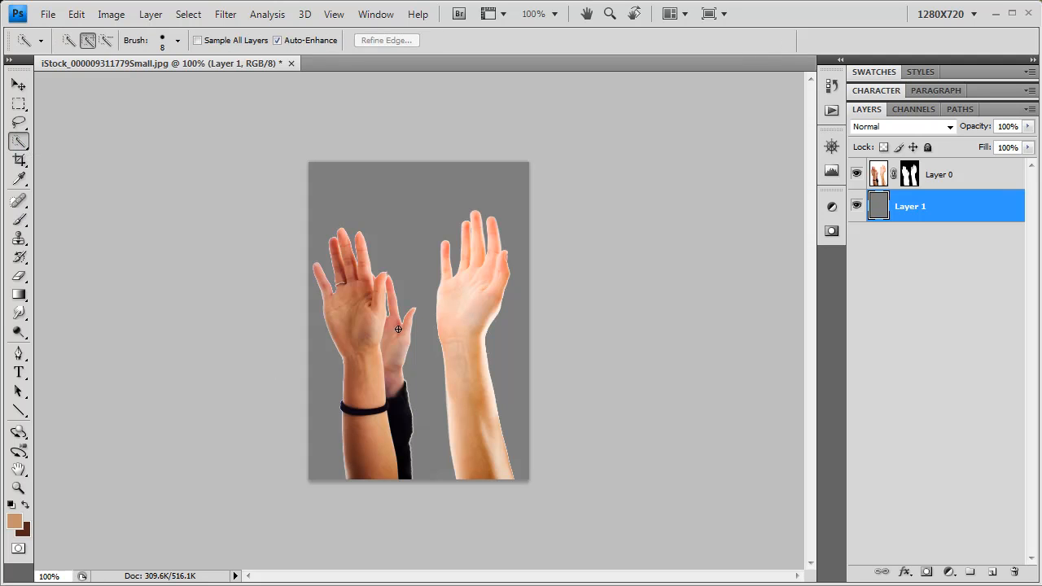
pyautogui.hotkey('alt', ']')
pyautogui.moveTo(398, 329); pyautogui.dragTo(402, 440)
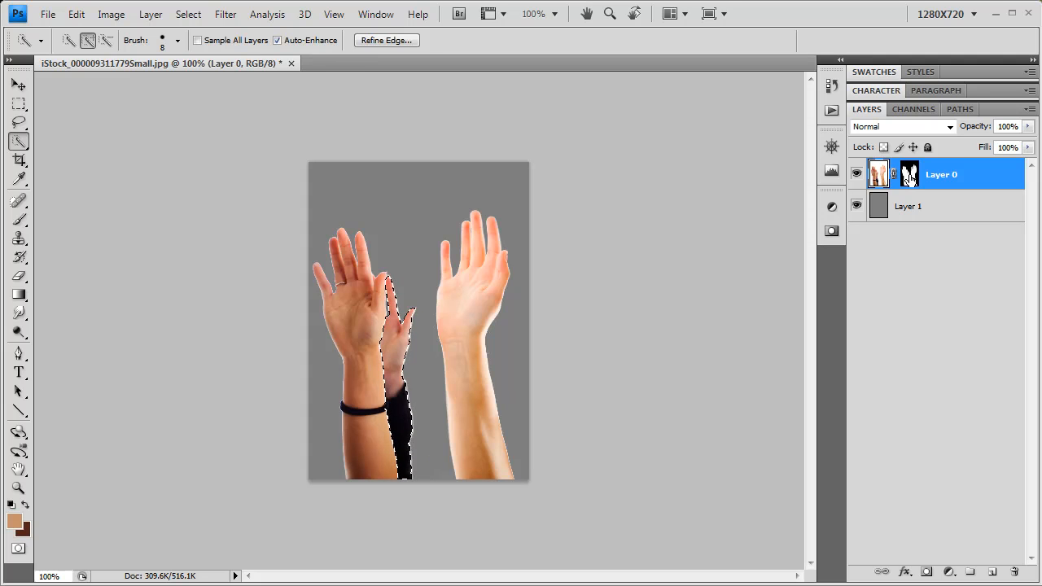
# - Fill the selected hand and sleeve area with black on Layer 0's mask and deselect
pyautogui.click(910, 175)
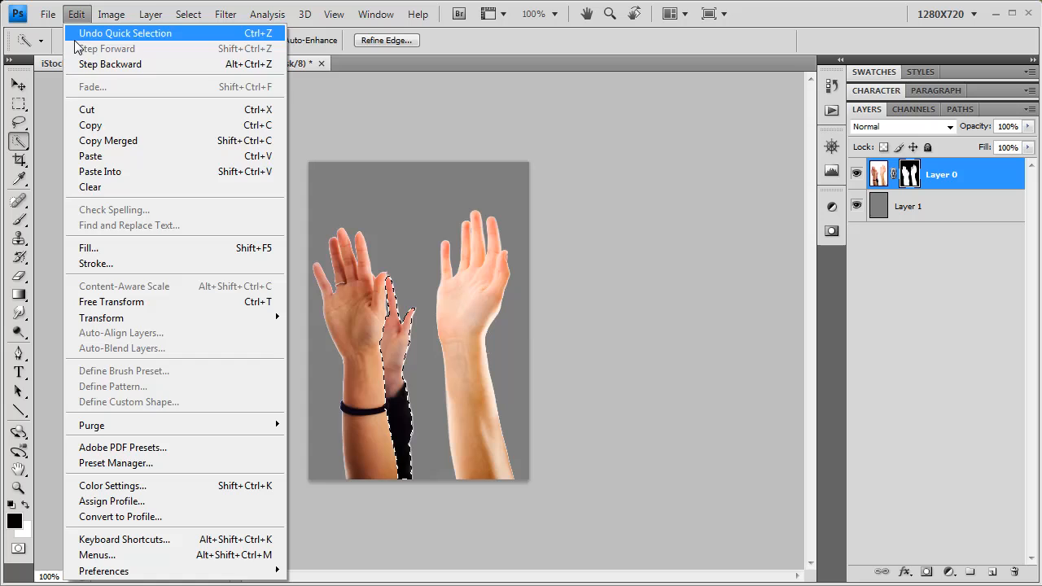
pyautogui.click(102, 248)
pyautogui.click(471, 195)
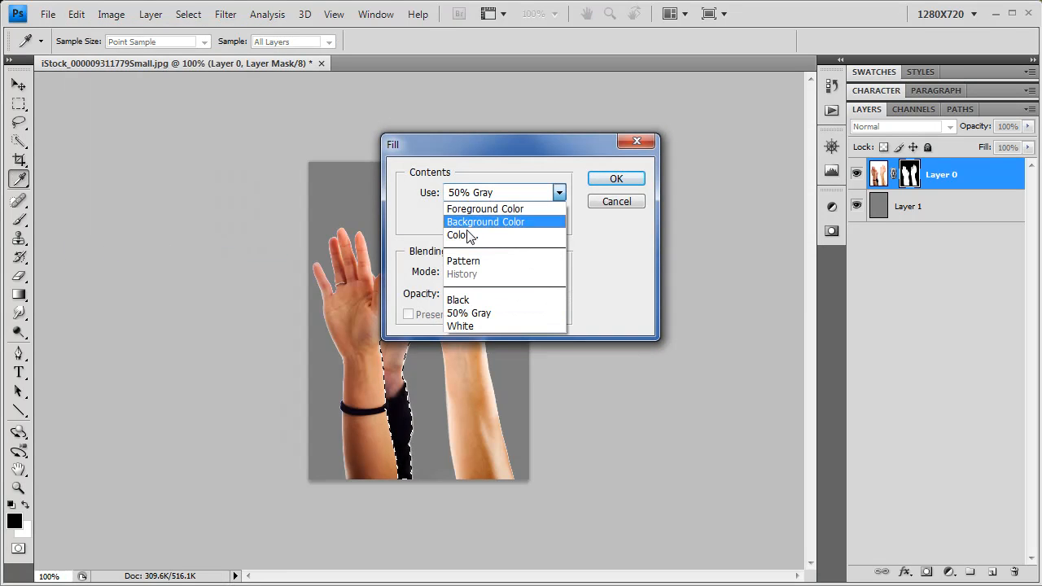
pyautogui.click(472, 299)
pyautogui.click(616, 179)
pyautogui.press('w')
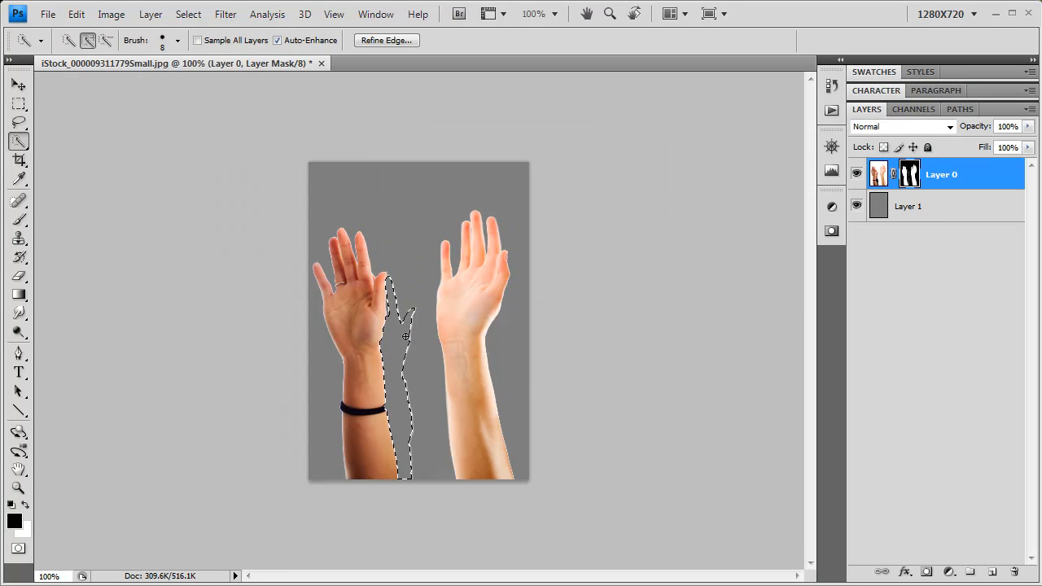
pyautogui.click(188, 14)
pyautogui.click(197, 51)
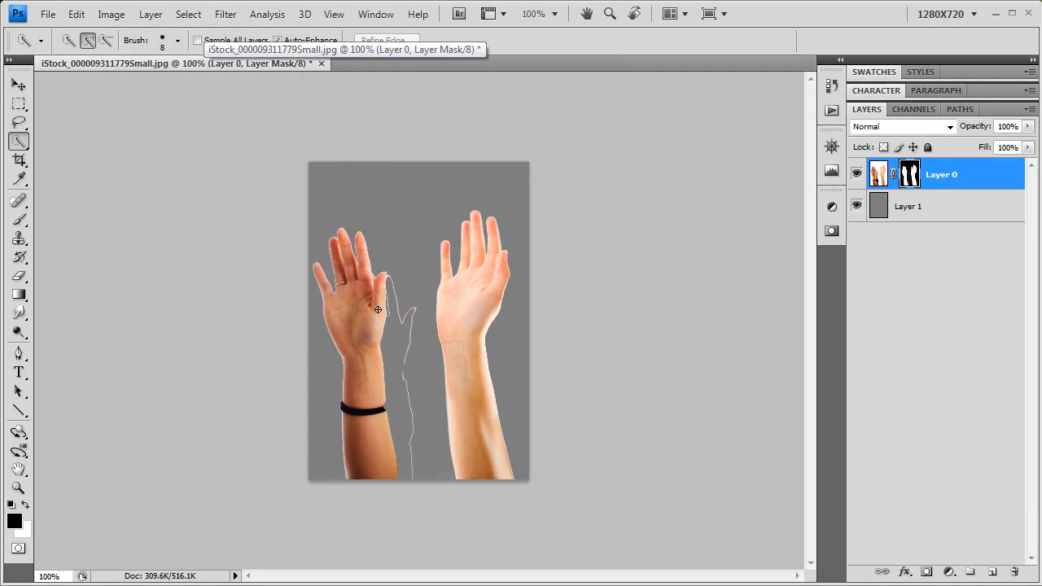
# - Draw a Polygonal Lasso selection around the leftover outline of the removed hand, between the two remaining arms
pyautogui.click(17, 487)
pyautogui.moveTo(372, 259); pyautogui.dragTo(438, 503)
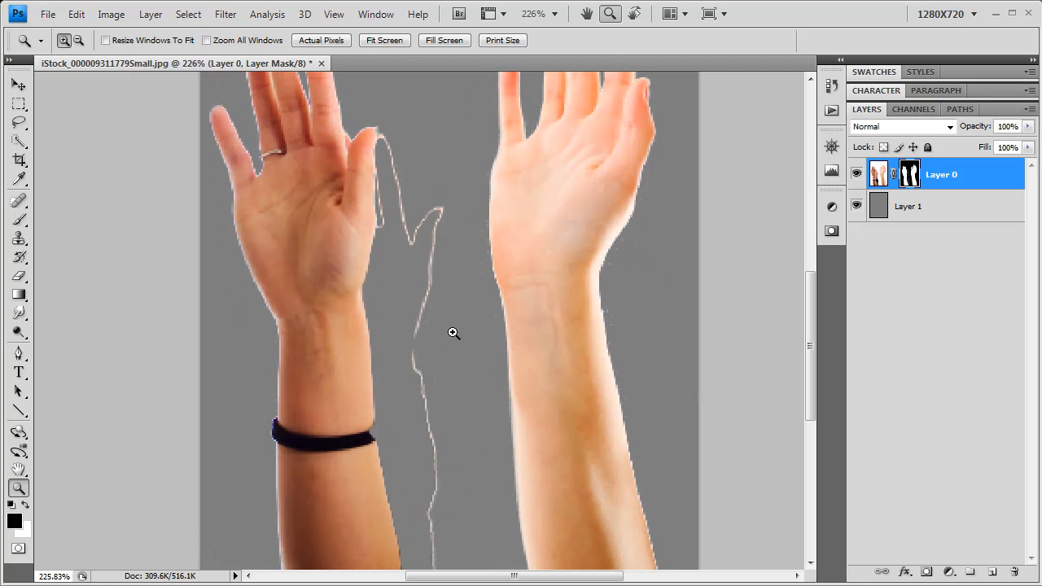
pyautogui.click(18, 122)
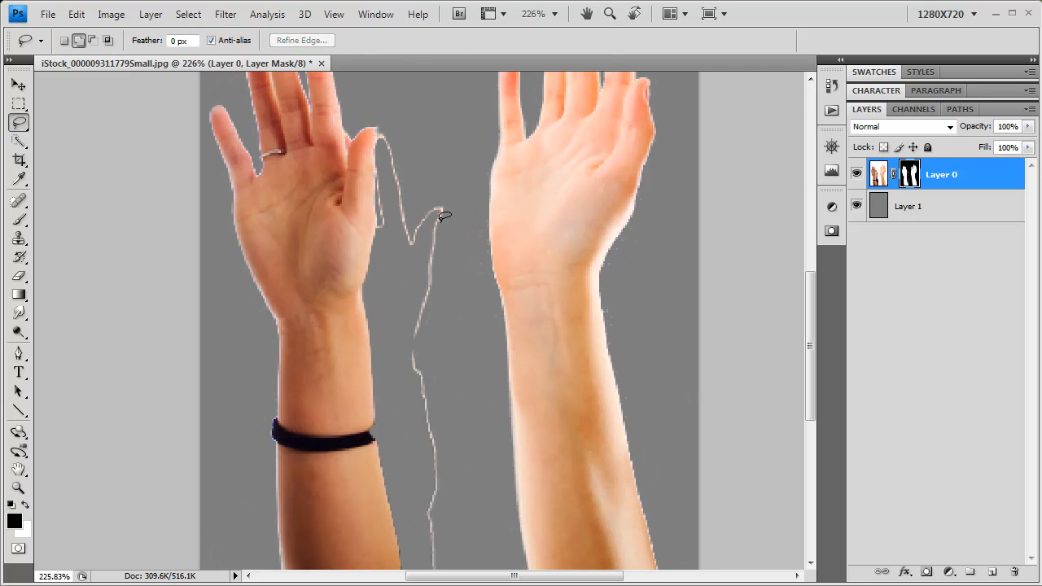
pyautogui.moveTo(18, 130); pyautogui.dragTo(73, 135)
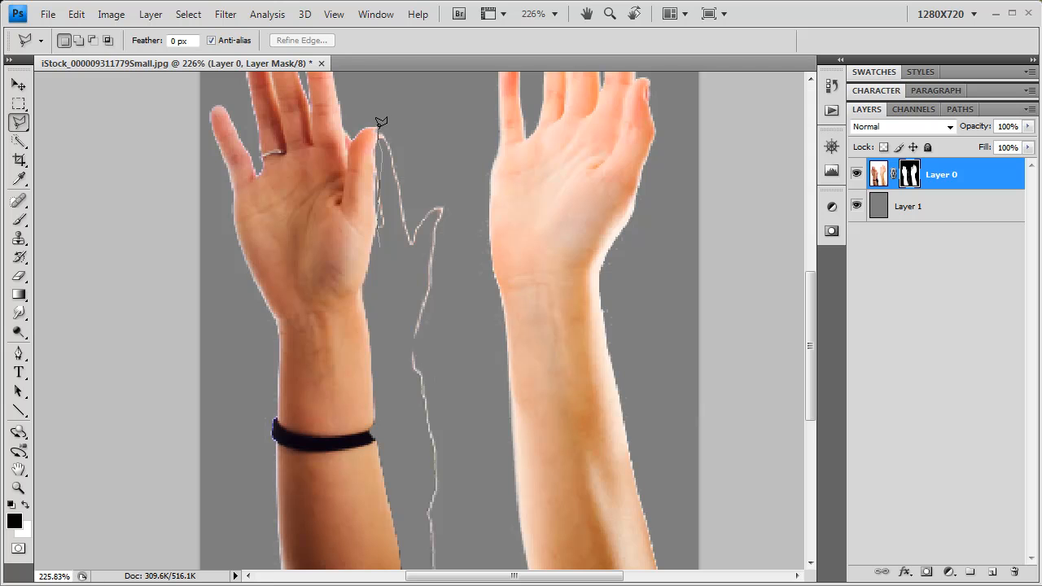
pyautogui.click(403, 101)
pyautogui.click(452, 184)
pyautogui.click(489, 353)
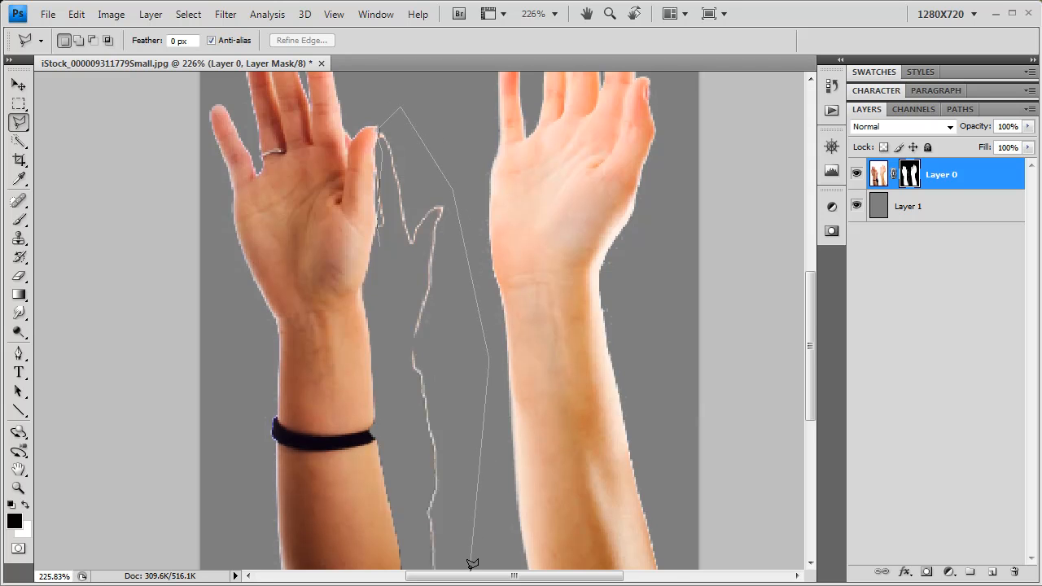
pyautogui.click(419, 467)
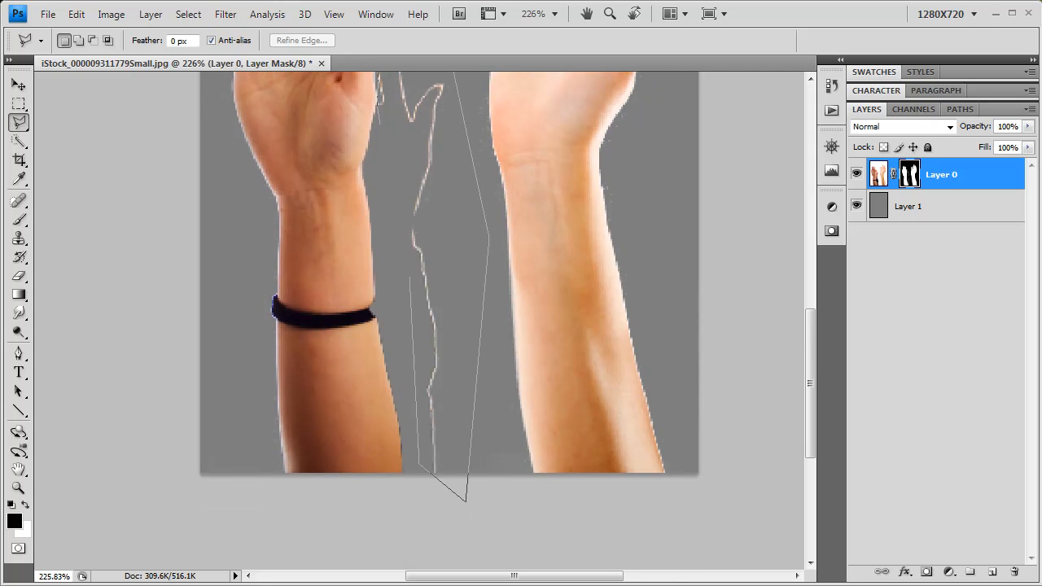
pyautogui.click(378, 75)
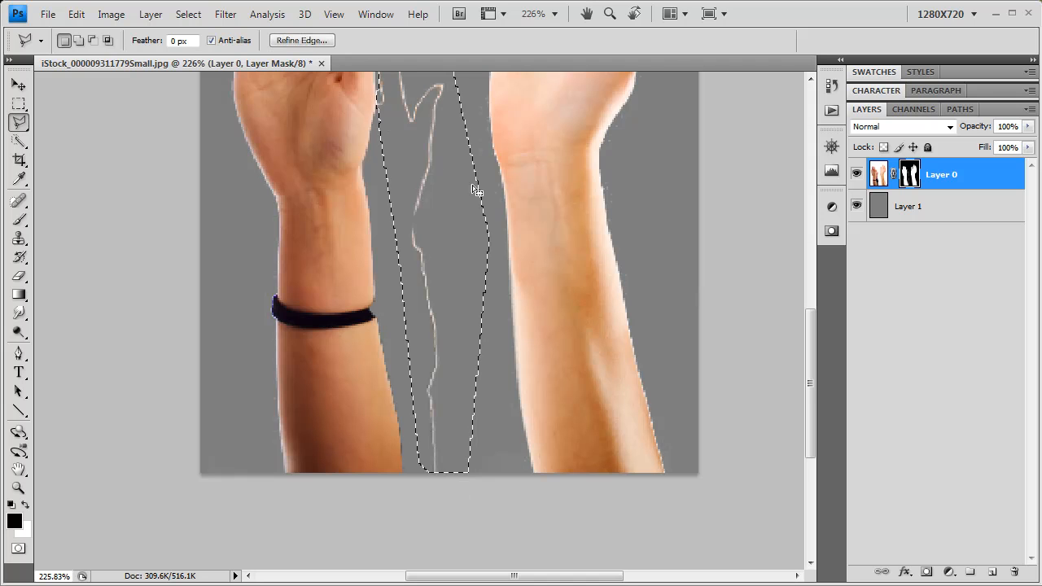
# - Fill the lassoed outline area with black on Layer 0's mask and deselect
pyautogui.scroll(3, 488, 268)
pyautogui.click(76, 13)
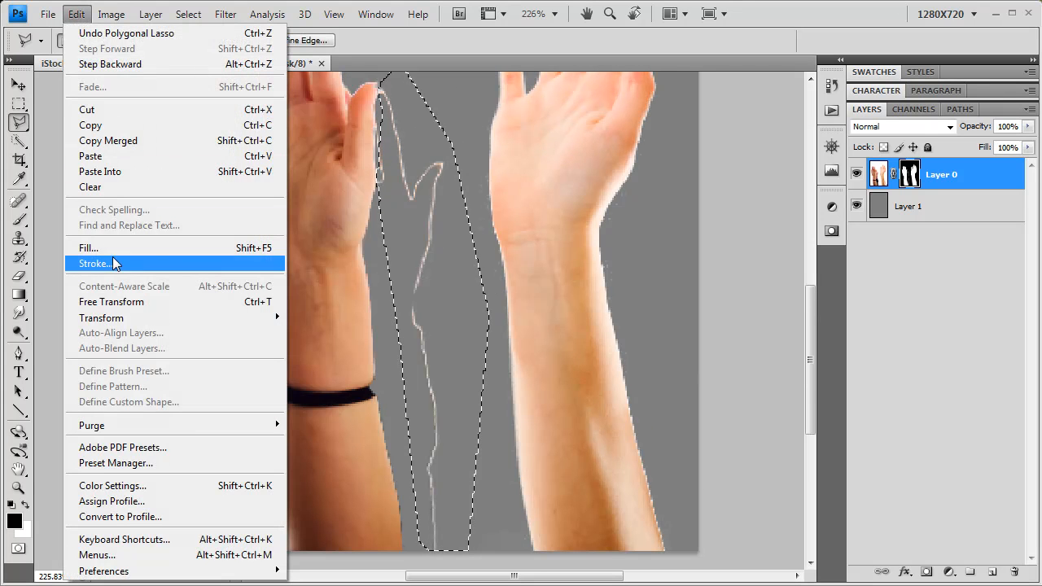
pyautogui.click(88, 248)
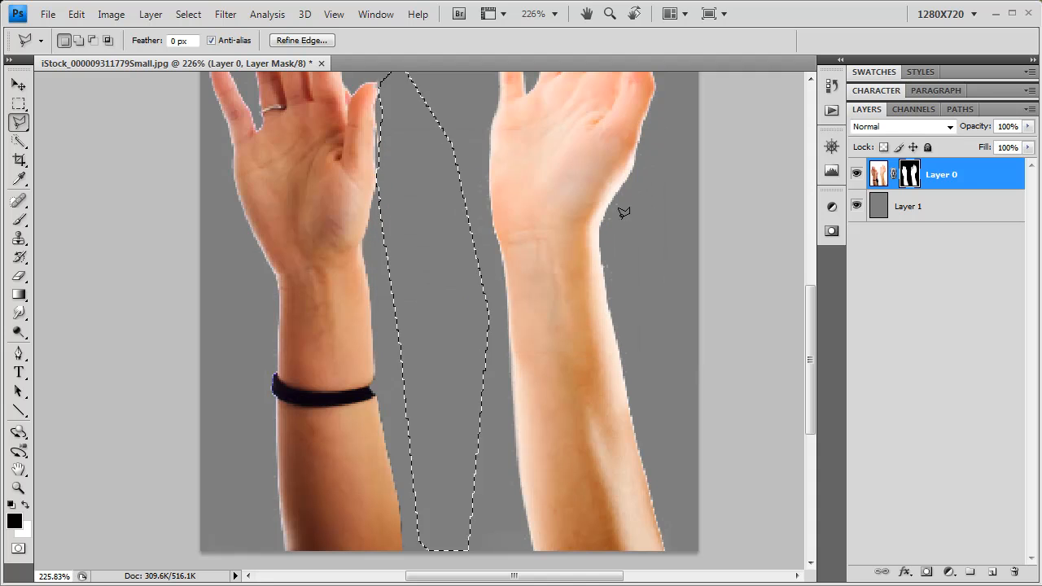
pyautogui.click(188, 14)
pyautogui.click(204, 49)
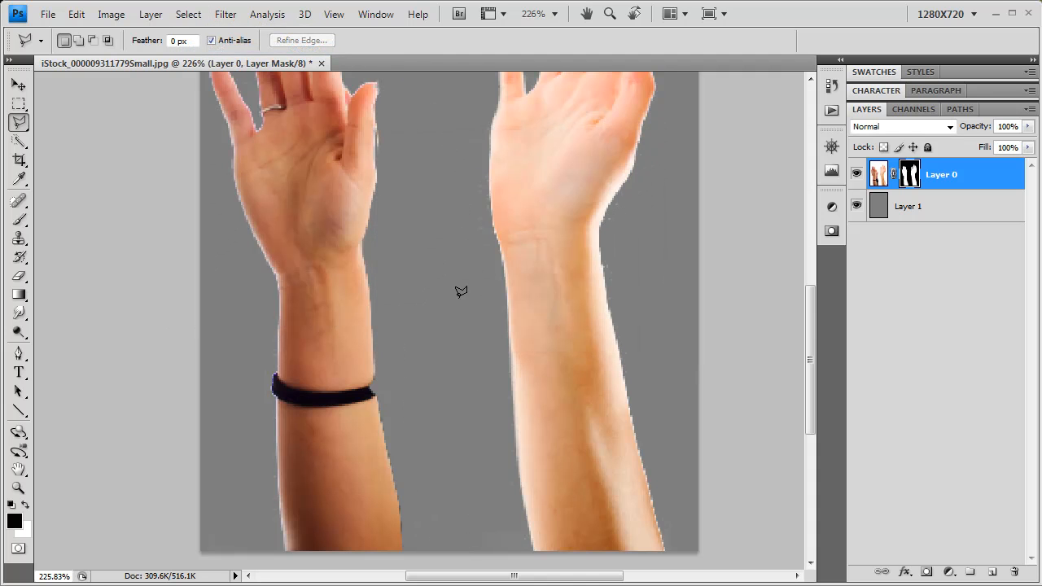
# - Open the Refine Mask settings for Layer 0's pixel mask with the image at 100% view
pyautogui.scroll(4, 458, 289)
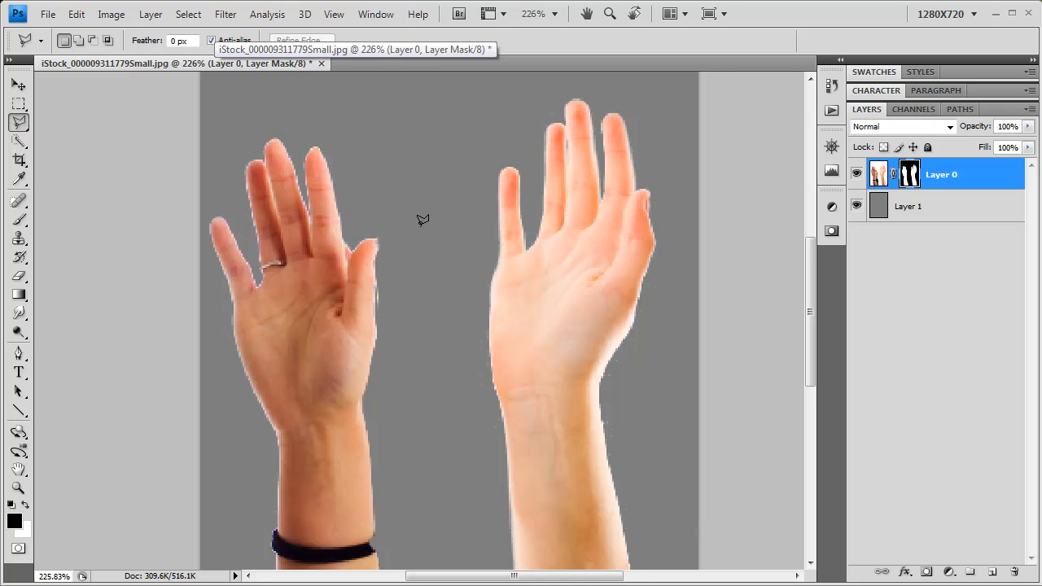
pyautogui.hotkey('ctrl', 'alt', '0')
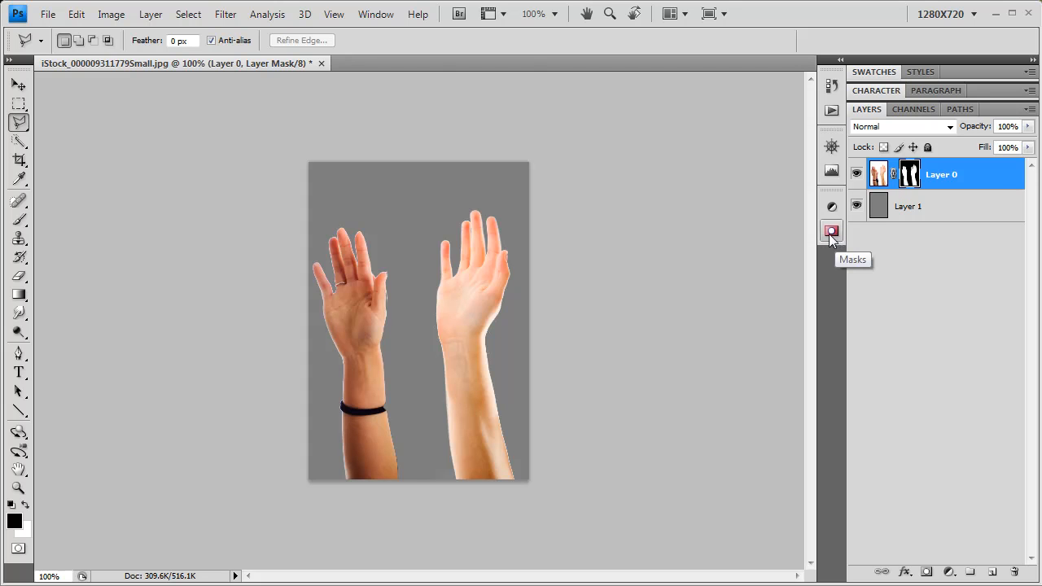
pyautogui.click(375, 14)
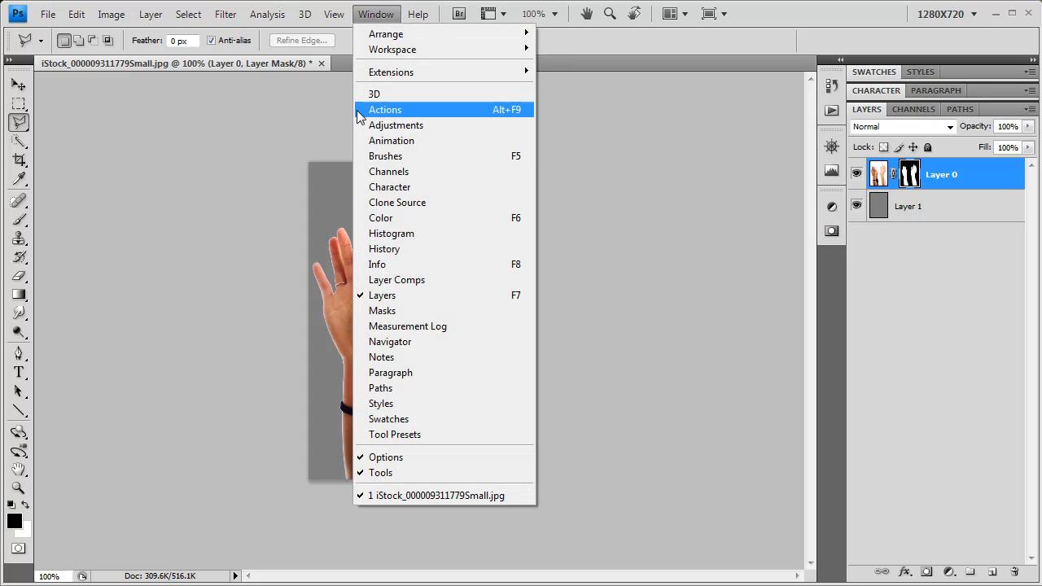
pyautogui.click(405, 311)
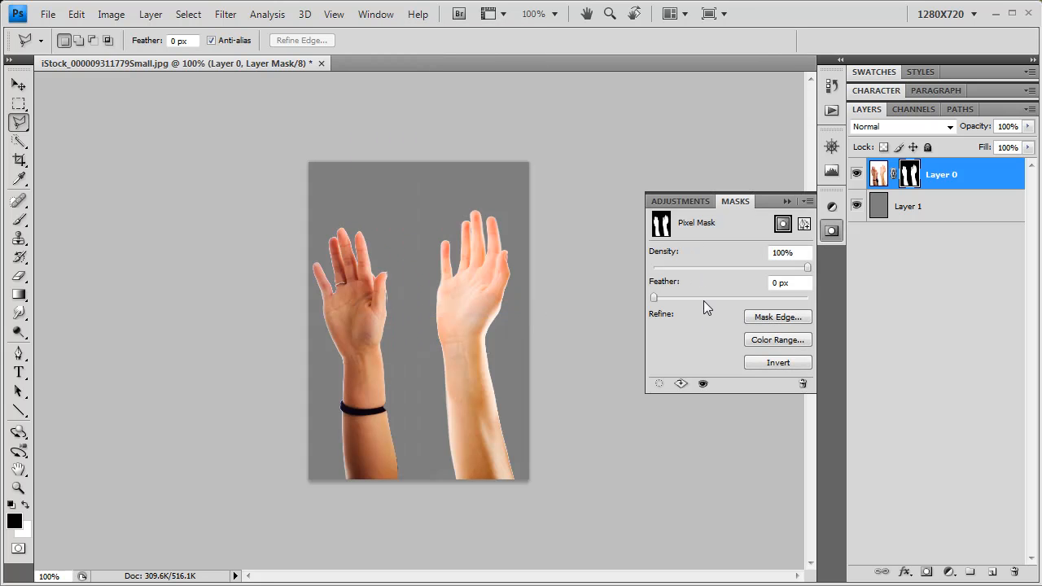
pyautogui.click(775, 318)
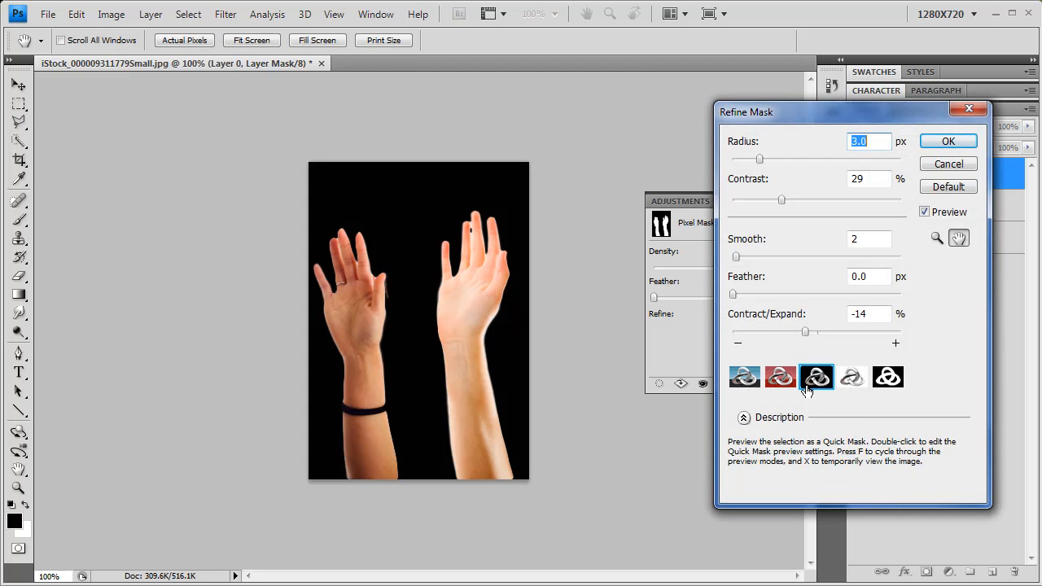
# - Compare the Refine Mask preview modes and examine the hands' edges up close over the black background
pyautogui.click(744, 377)
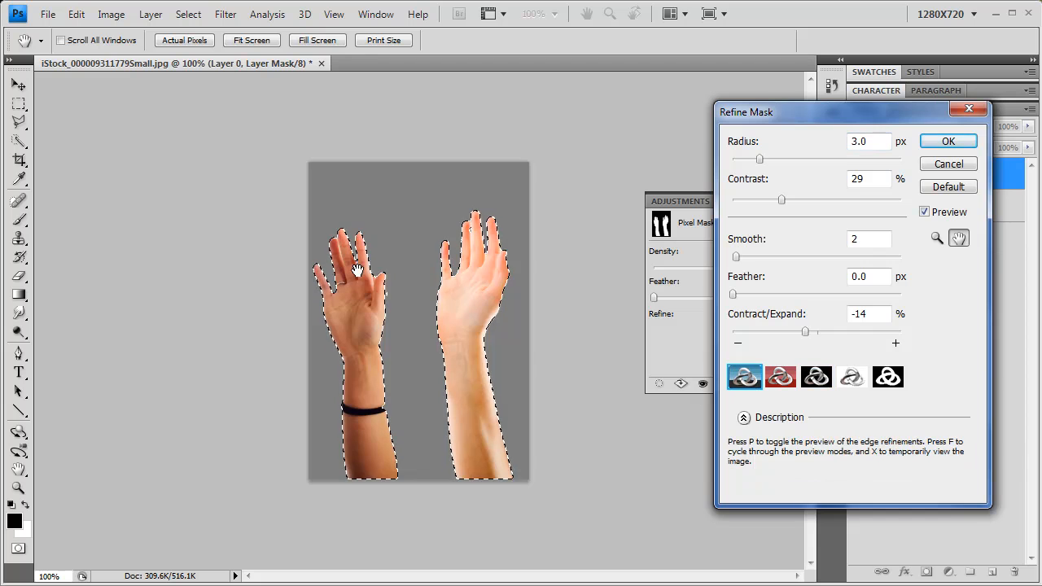
pyautogui.click(780, 376)
pyautogui.click(814, 380)
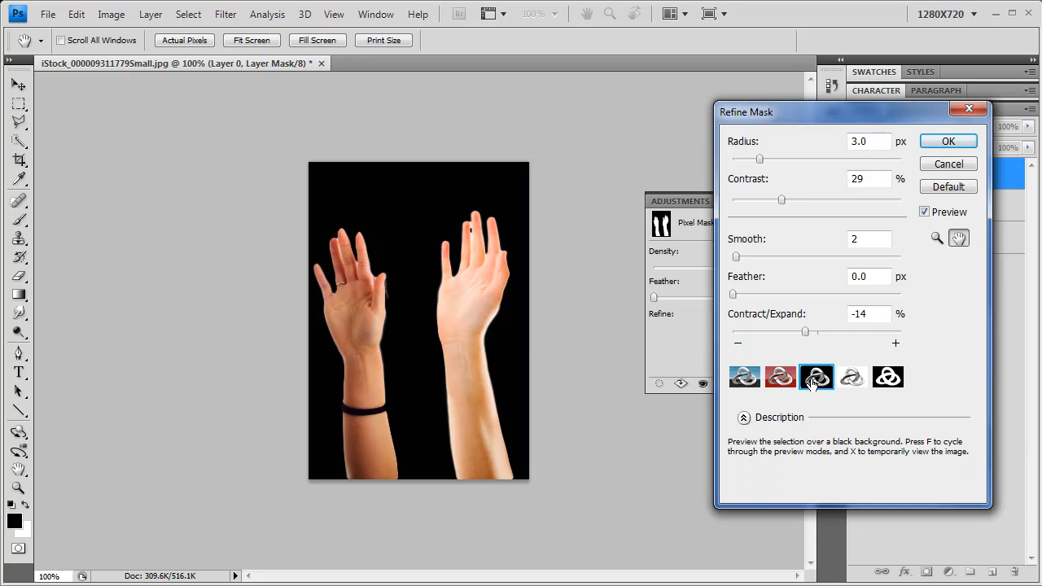
pyautogui.click(853, 381)
pyautogui.click(893, 381)
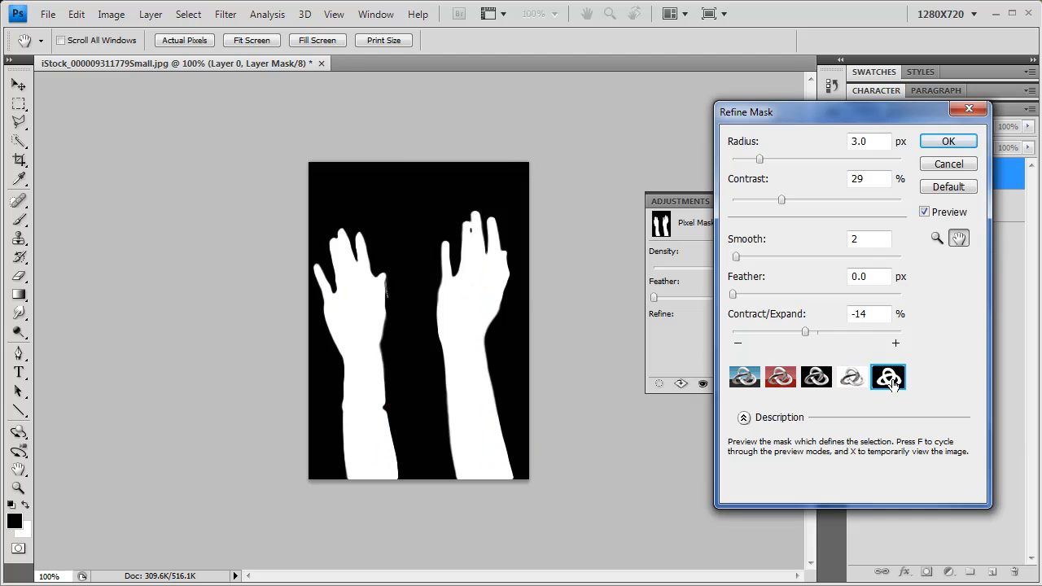
pyautogui.click(819, 378)
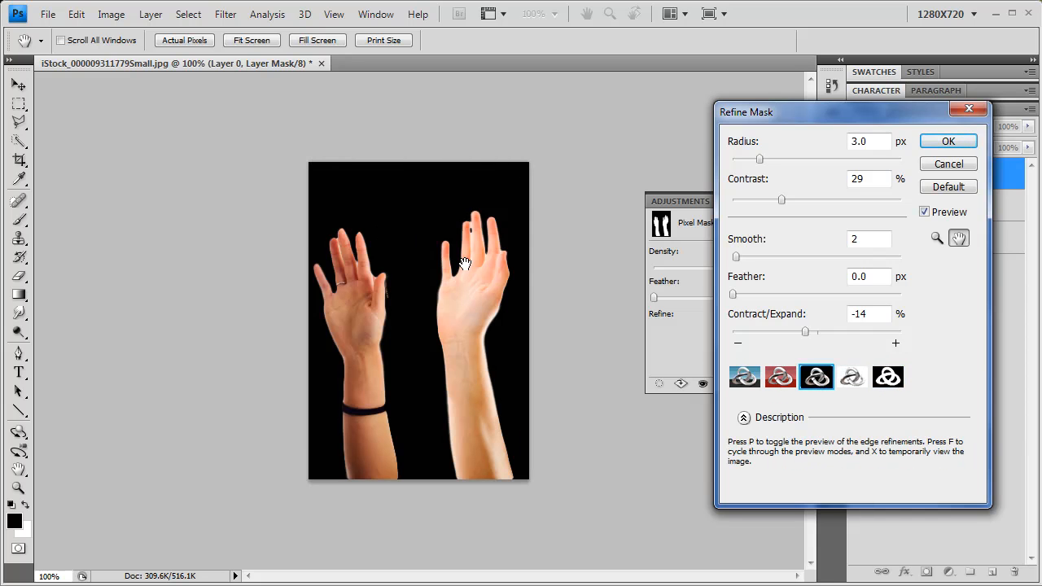
pyautogui.hotkey('ctrl', '+')
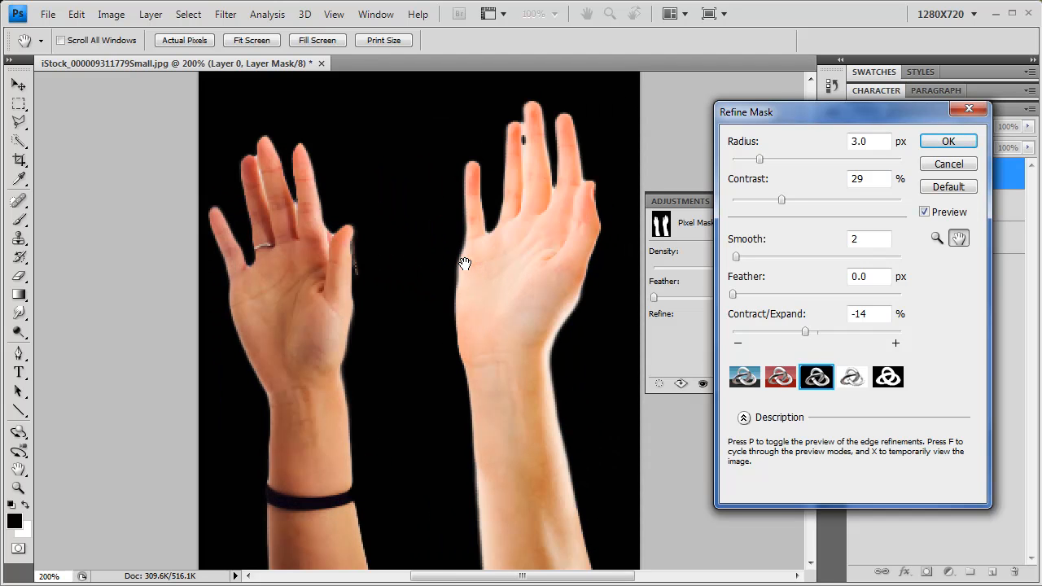
# - Reset Contract/Expand, Smooth, Contrast and Radius to 0 in the Refine Mask settings
pyautogui.moveTo(505, 255); pyautogui.dragTo(514, 252)
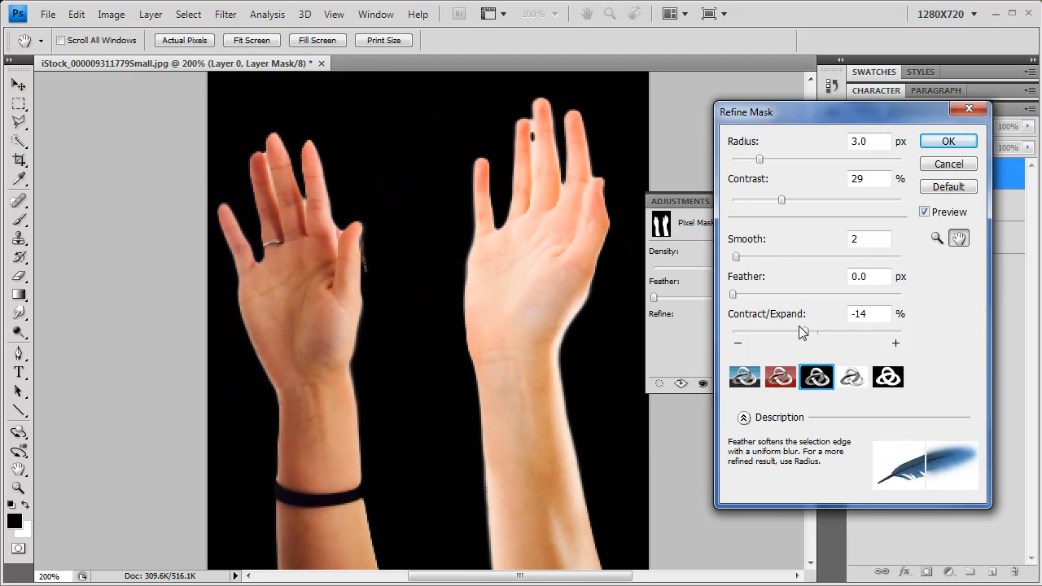
pyautogui.moveTo(806, 332); pyautogui.dragTo(817, 332)
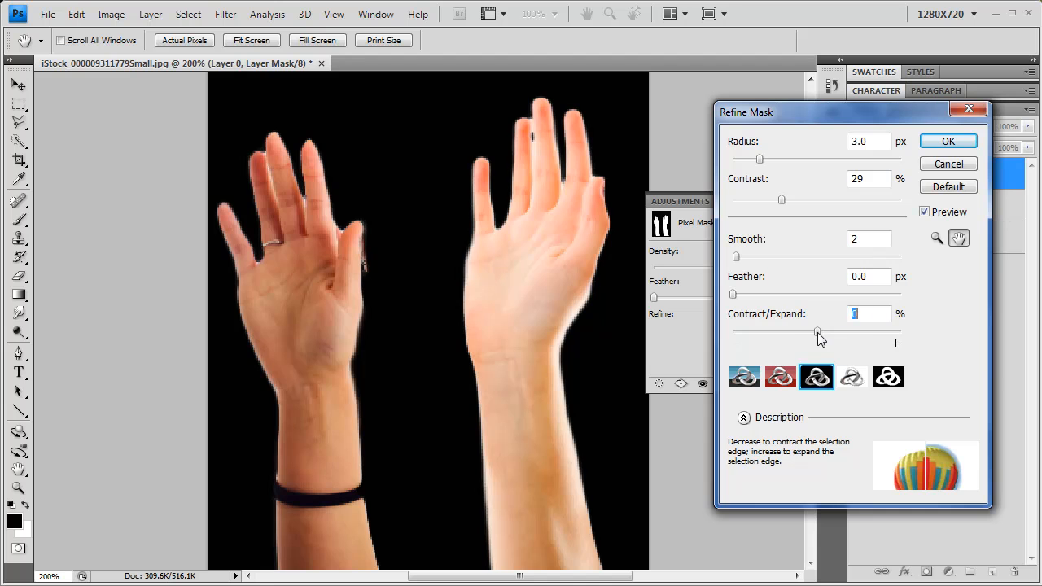
pyautogui.moveTo(736, 257); pyautogui.dragTo(724, 260)
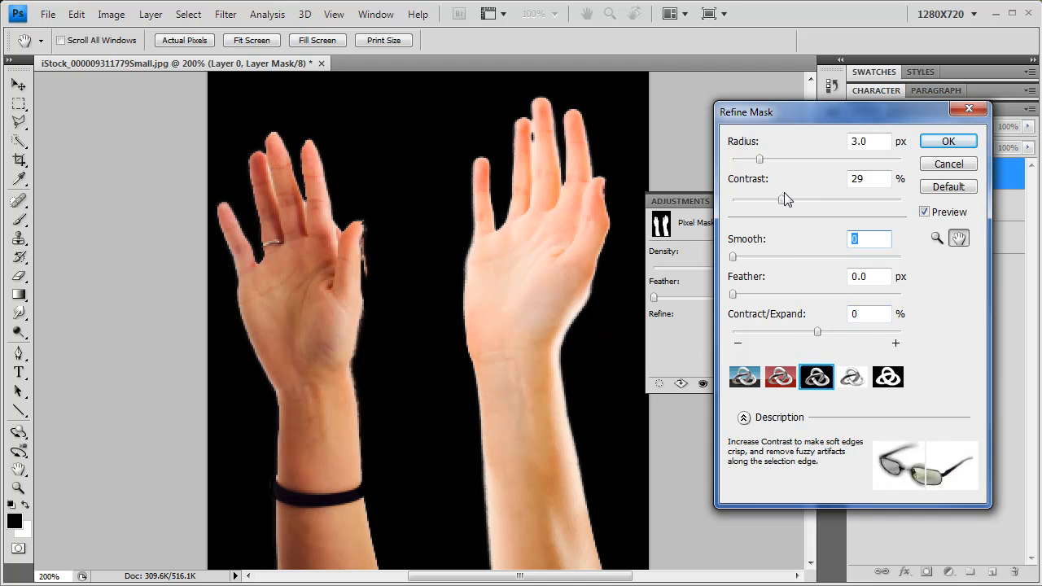
pyautogui.moveTo(782, 200); pyautogui.dragTo(707, 188)
pyautogui.moveTo(760, 159); pyautogui.dragTo(696, 157)
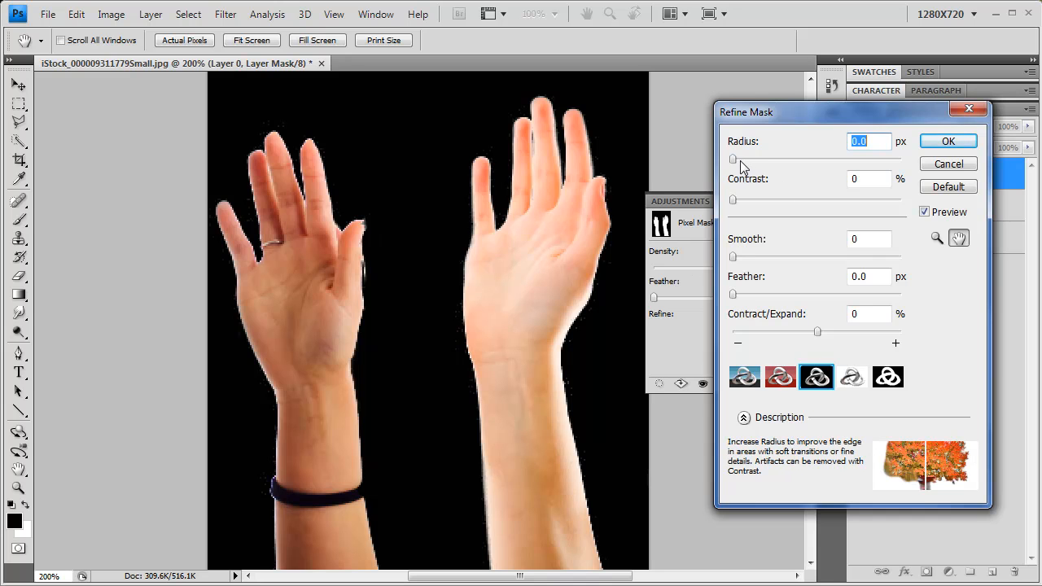
# - Set the mask refinement to Radius 8.8 px, Contrast 3%, Smooth 5, Feather 0.8 px and Contract/Expand -19%
pyautogui.moveTo(732, 159); pyautogui.dragTo(744, 156)
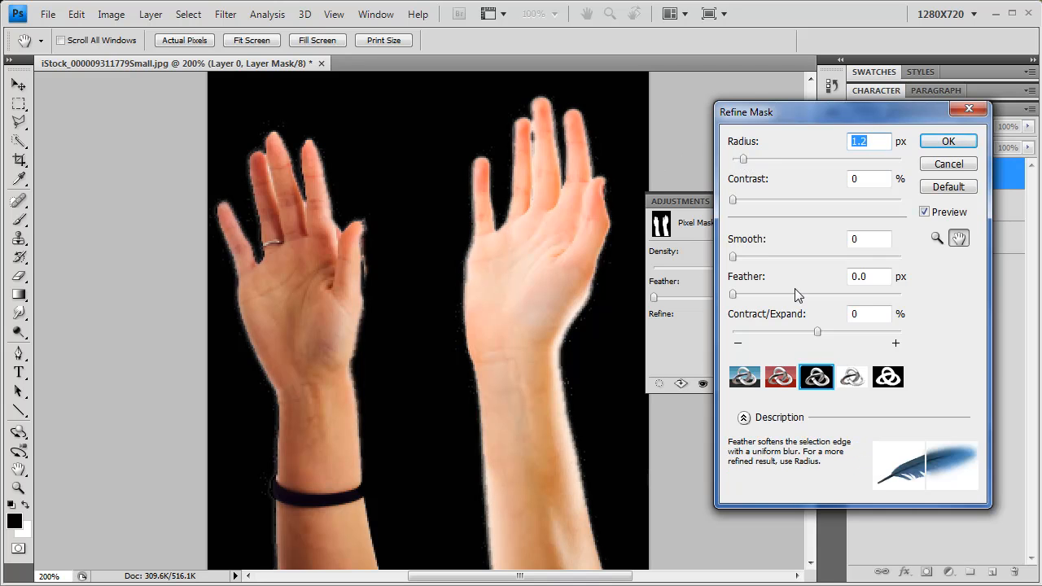
pyautogui.moveTo(734, 257); pyautogui.dragTo(742, 258)
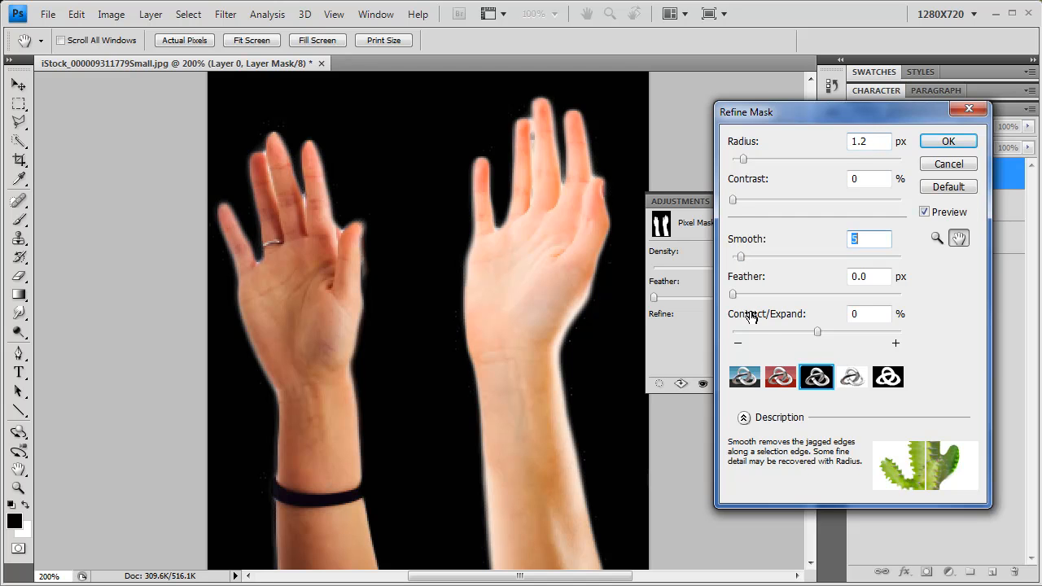
pyautogui.moveTo(738, 202)
pyautogui.mouseDown()
pyautogui.moveTo(778, 198)
pyautogui.moveTo(737, 199)
pyautogui.mouseUp()
pyautogui.moveTo(747, 161); pyautogui.dragTo(797, 162)
pyautogui.moveTo(733, 295); pyautogui.dragTo(740, 295)
pyautogui.moveTo(817, 333); pyautogui.dragTo(804, 338)
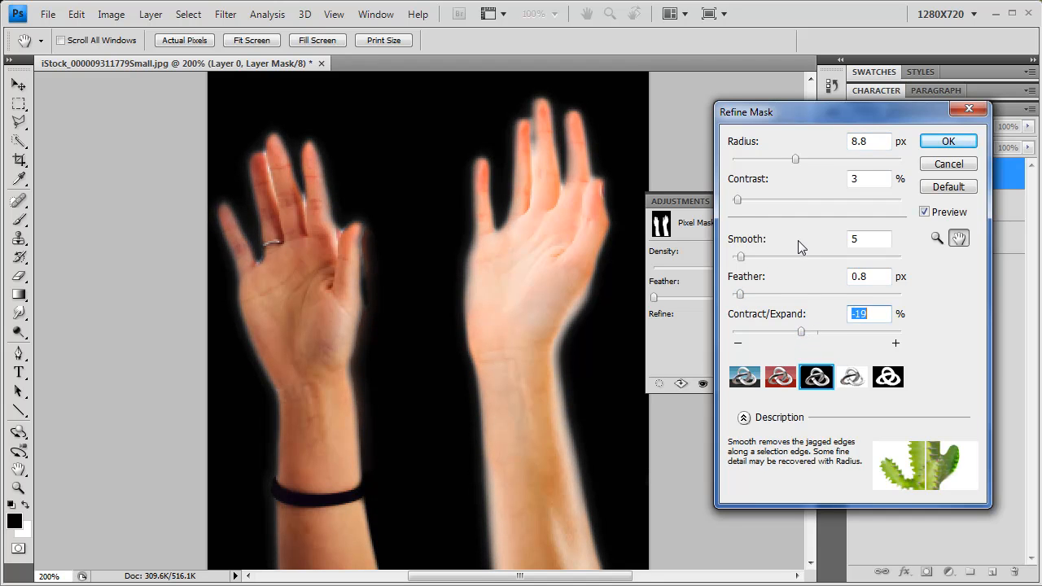
# - Raise the mask refinement's Contrast to 38%, set Smooth to 0, and apply the refinement
pyautogui.moveTo(745, 204); pyautogui.dragTo(796, 200)
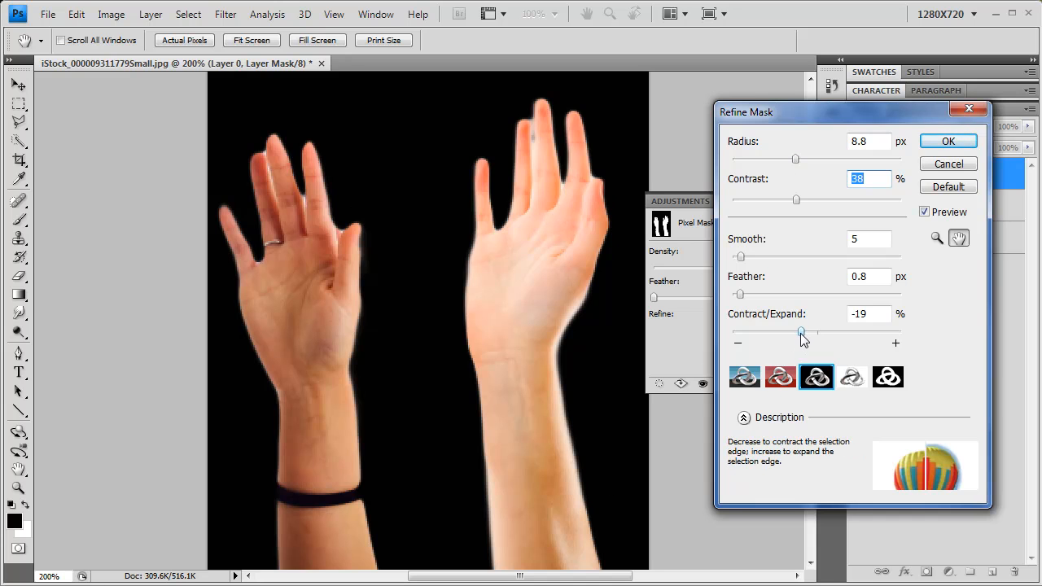
pyautogui.moveTo(741, 257); pyautogui.dragTo(733, 267)
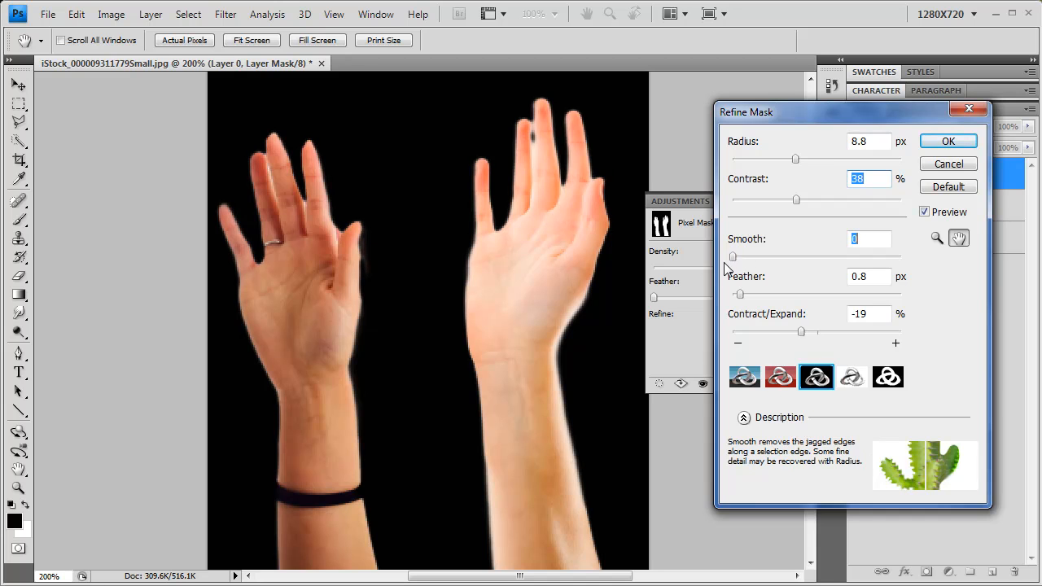
pyautogui.moveTo(568, 434)
pyautogui.mouseDown()
pyautogui.moveTo(544, 379)
pyautogui.moveTo(541, 317)
pyautogui.moveTo(568, 382)
pyautogui.moveTo(570, 448)
pyautogui.mouseUp()
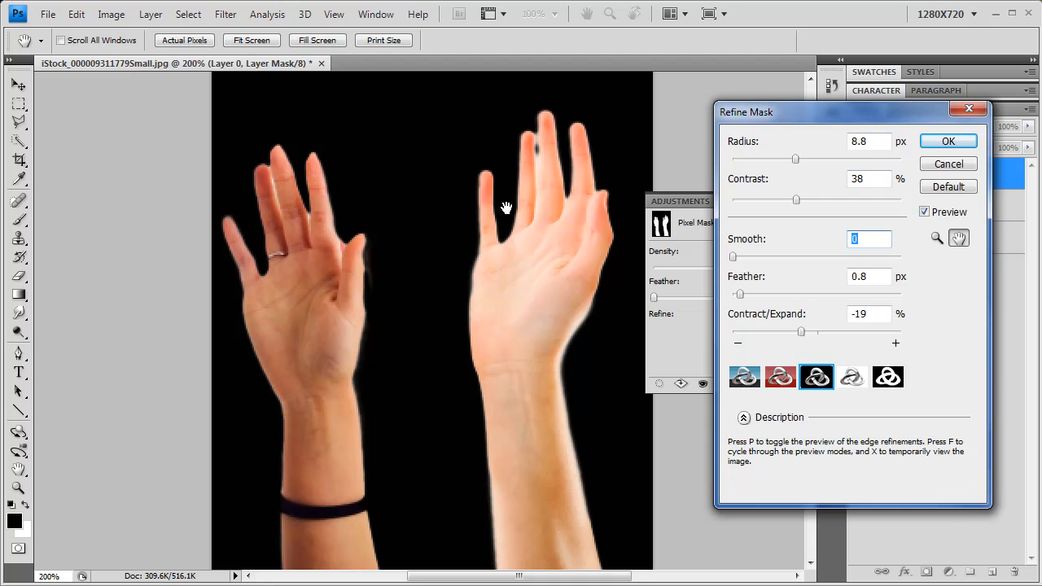
pyautogui.click(949, 142)
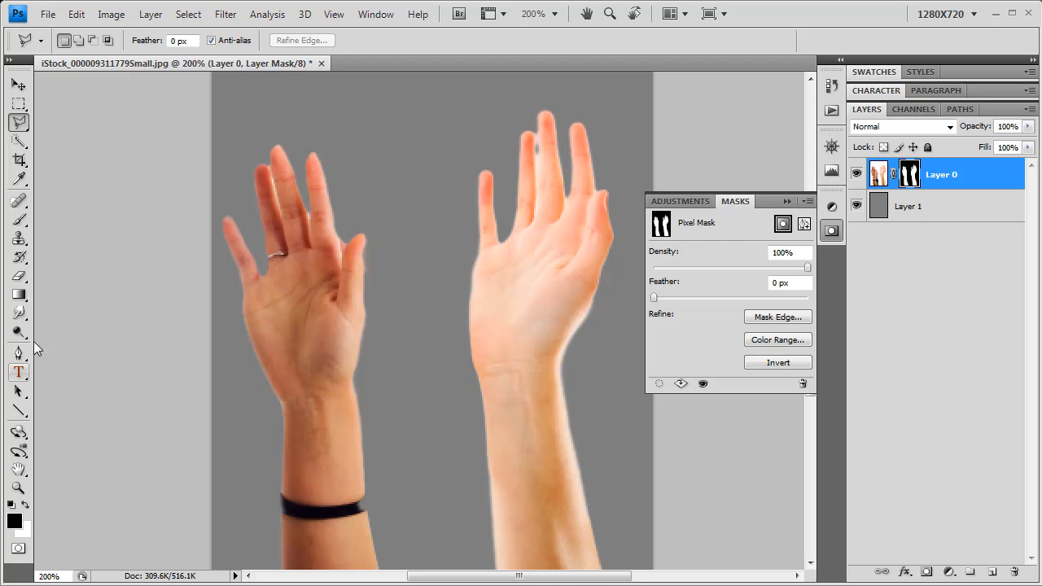
# - Paint black on Layer 0's mask with a 3 px brush over the leftover between the darker hand's index finger and thumb
pyautogui.click(18, 488)
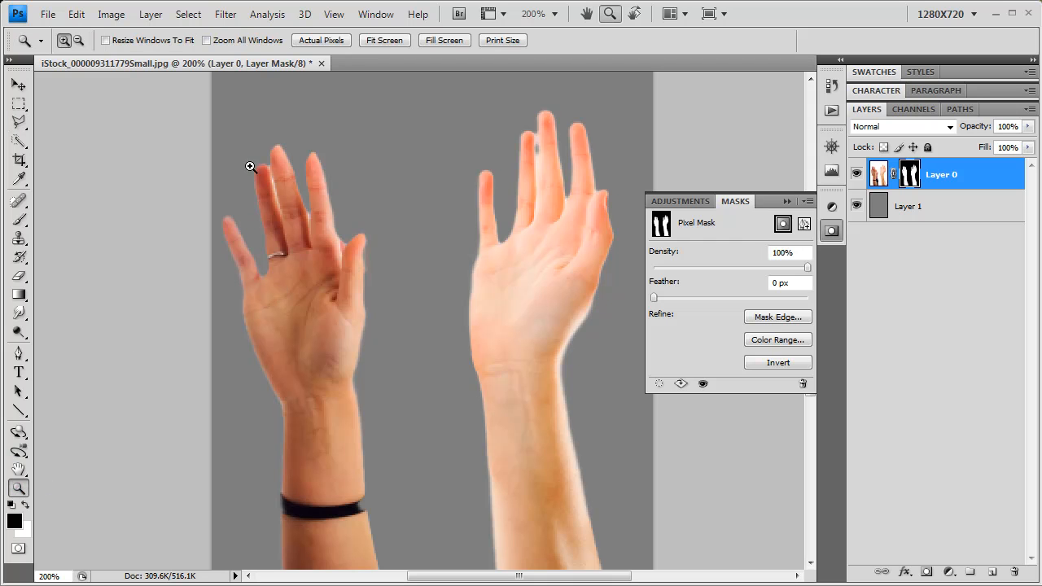
pyautogui.moveTo(334, 247); pyautogui.dragTo(375, 301)
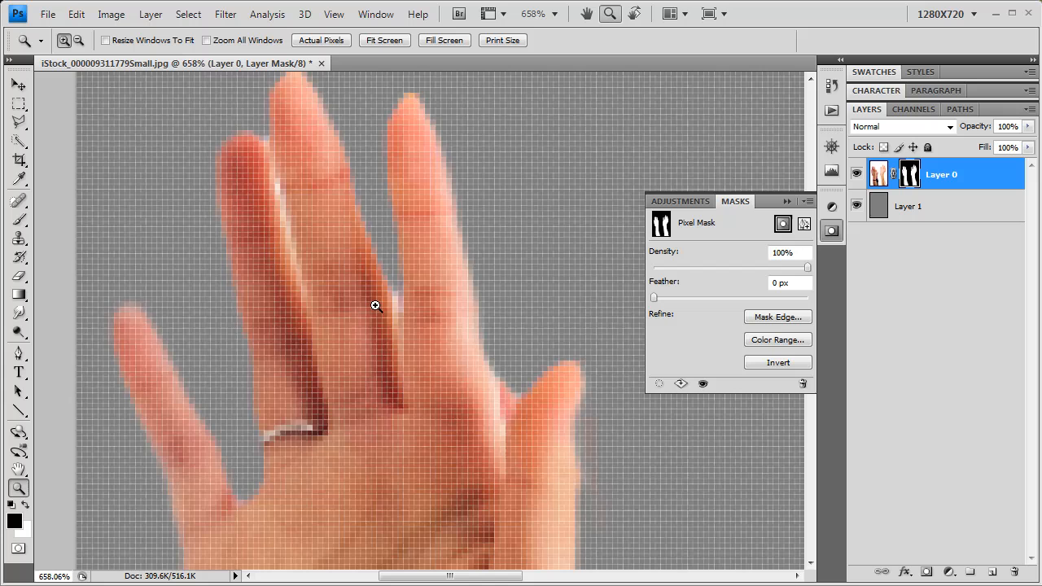
pyautogui.keyDown('alt'); pyautogui.click(420, 335); pyautogui.keyUp('alt')
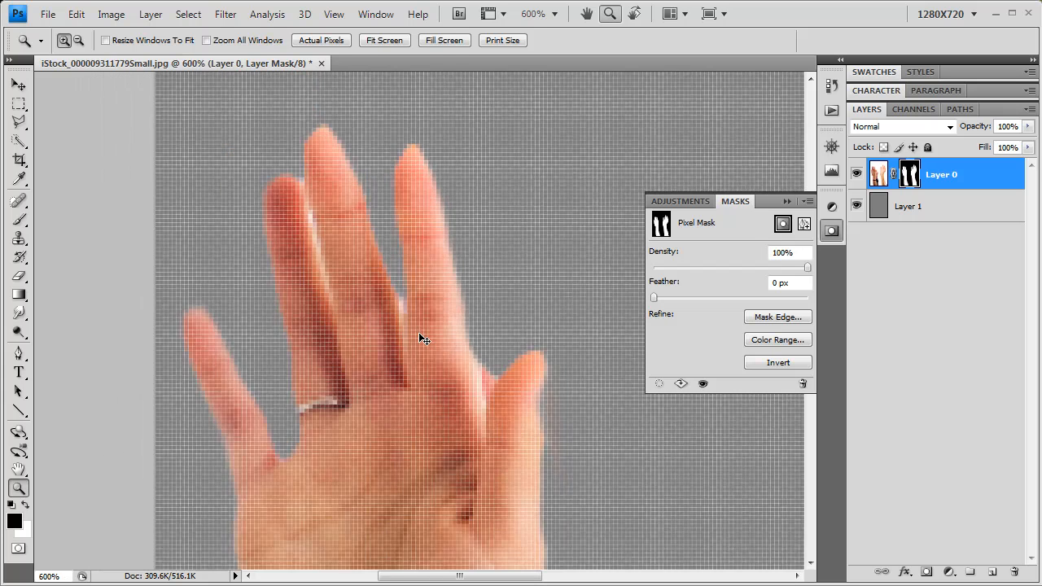
pyautogui.press('b')
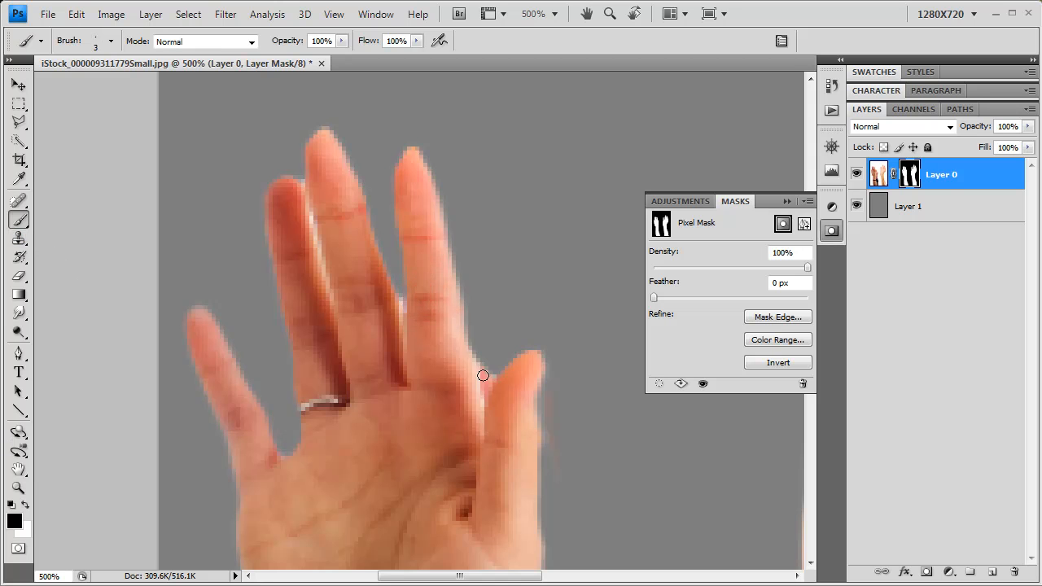
pyautogui.moveTo(486, 390); pyautogui.dragTo(483, 358)
pyautogui.moveTo(490, 378); pyautogui.dragTo(497, 346)
# - Reduce the brush to 1 px and paint black on the mask along the narrow white gap between the lighter hand's fingers
pyautogui.press('[')
pyautogui.press('[')
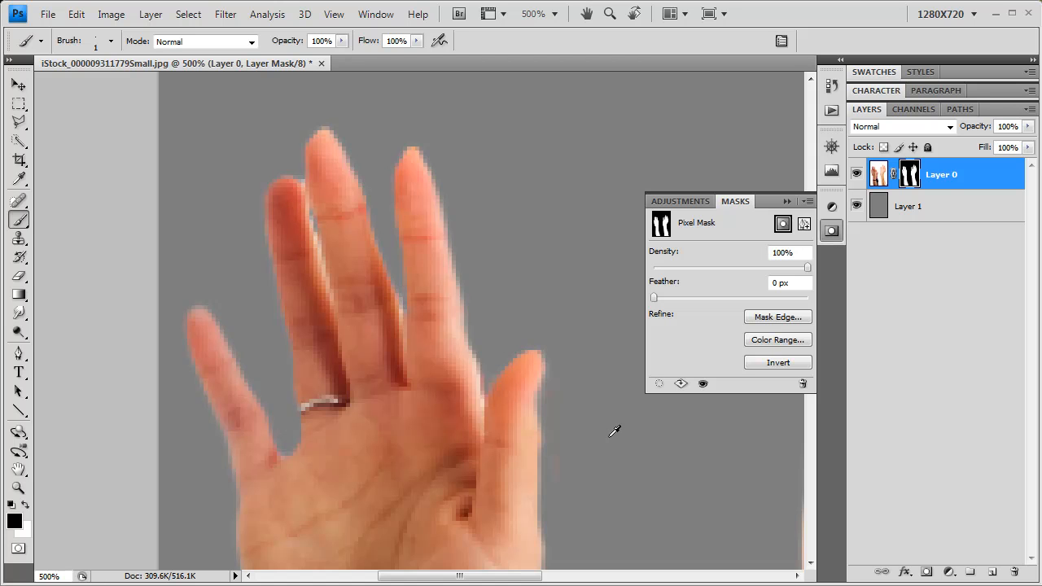
pyautogui.moveTo(600, 458)
pyautogui.mouseDown()
pyautogui.moveTo(262, 409)
pyautogui.moveTo(424, 298)
pyautogui.moveTo(314, 399)
pyautogui.mouseUp()
pyautogui.moveTo(429, 139); pyautogui.dragTo(428, 170)
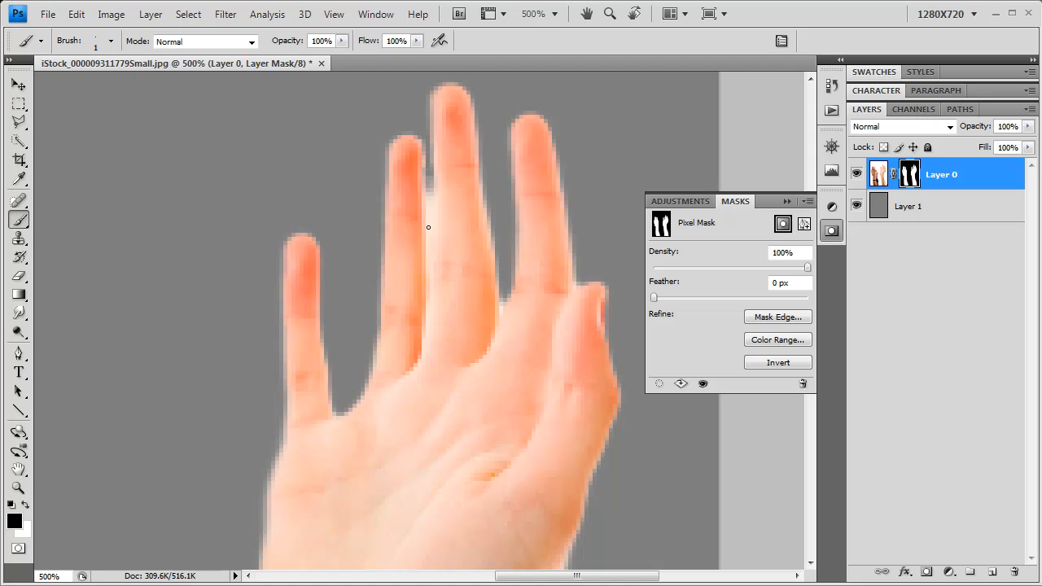
pyautogui.moveTo(426, 232); pyautogui.dragTo(424, 175)
# - Smudge the mask edges between the lighter hand's fingers with a 20 px Smudge tool at 50% strength, then return to 100% view
pyautogui.click(18, 312)
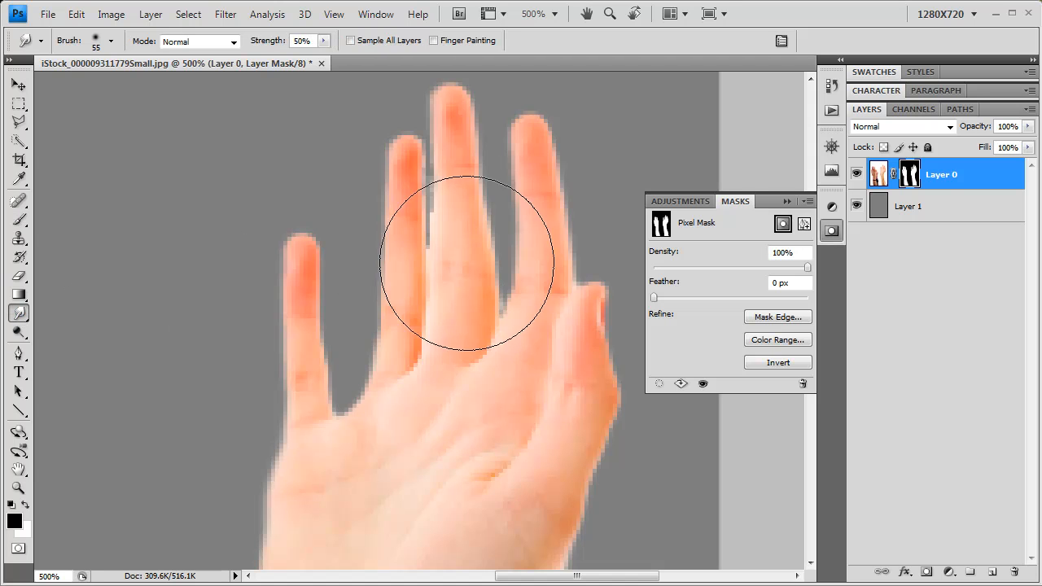
pyautogui.moveTo(443, 254); pyautogui.dragTo(363, 258)
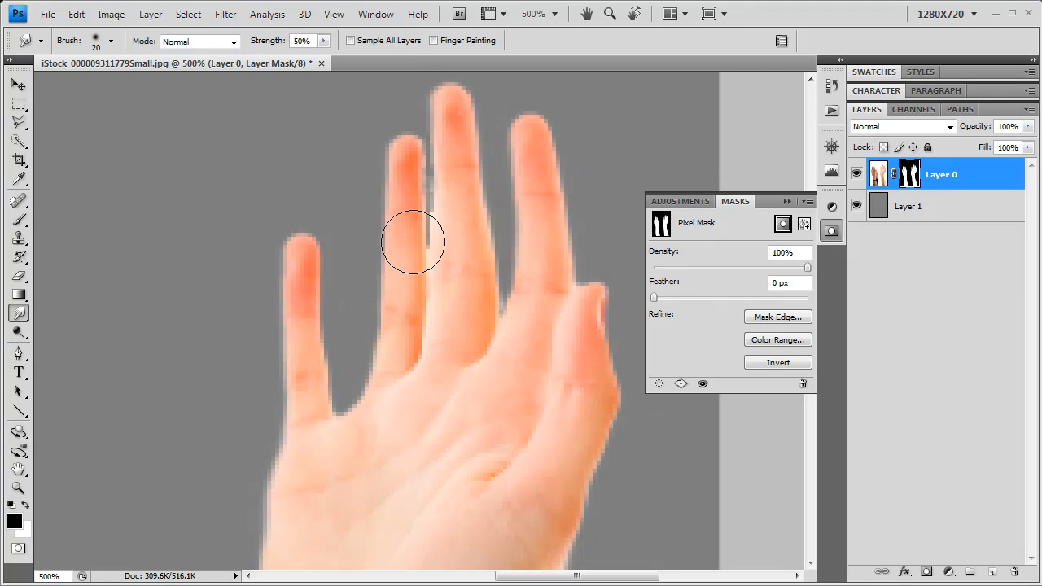
pyautogui.moveTo(417, 228)
pyautogui.mouseDown()
pyautogui.moveTo(411, 239)
pyautogui.moveTo(422, 192)
pyautogui.mouseUp()
pyautogui.moveTo(503, 302)
pyautogui.mouseDown()
pyautogui.moveTo(495, 307)
pyautogui.moveTo(514, 318)
pyautogui.moveTo(539, 314)
pyautogui.mouseUp()
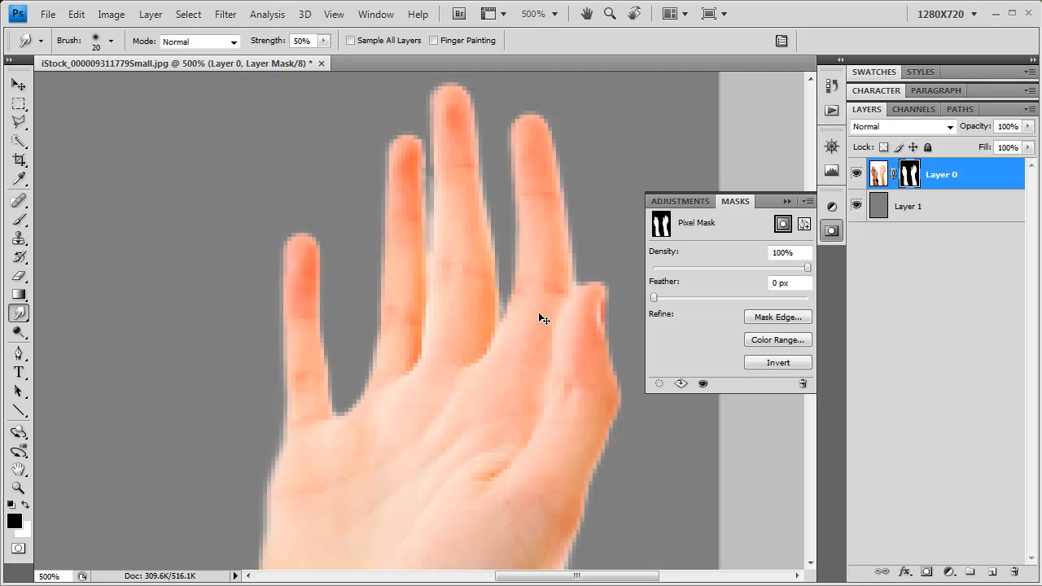
pyautogui.hotkey('ctrl', '1')
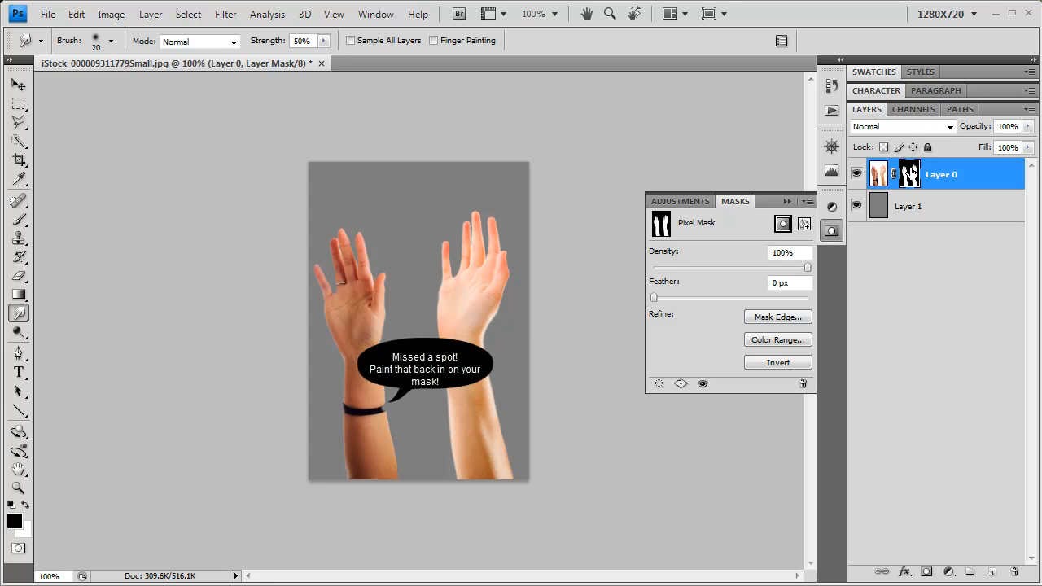
# - Apply Layer 0's mask permanently to the layer and toggle the layer's visibility to check the cutout
pyautogui.moveTo(910, 177); pyautogui.dragTo(1016, 575)
pyautogui.click(442, 265)
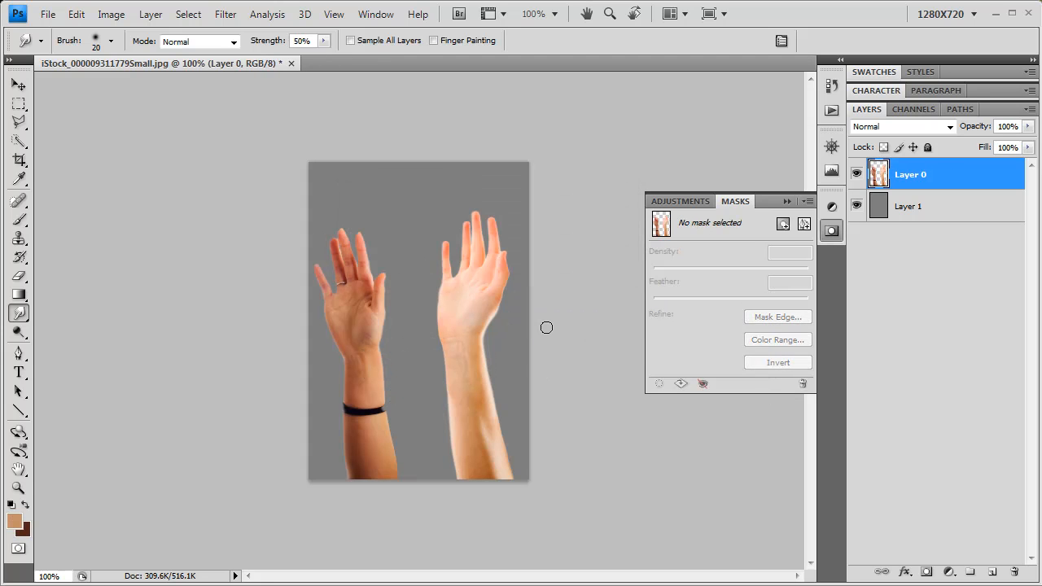
pyautogui.click(856, 174)
pyautogui.click(856, 174)
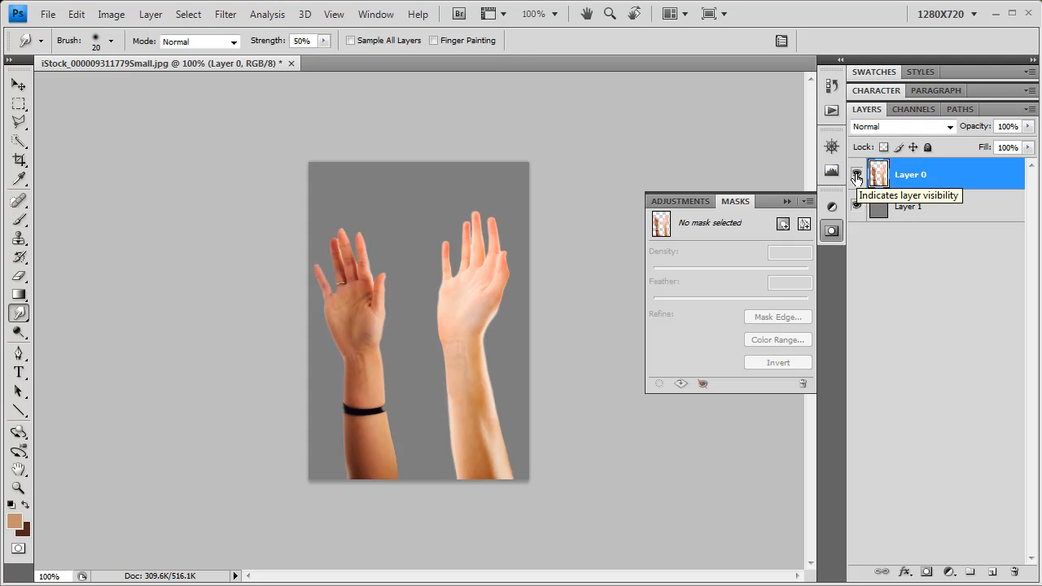